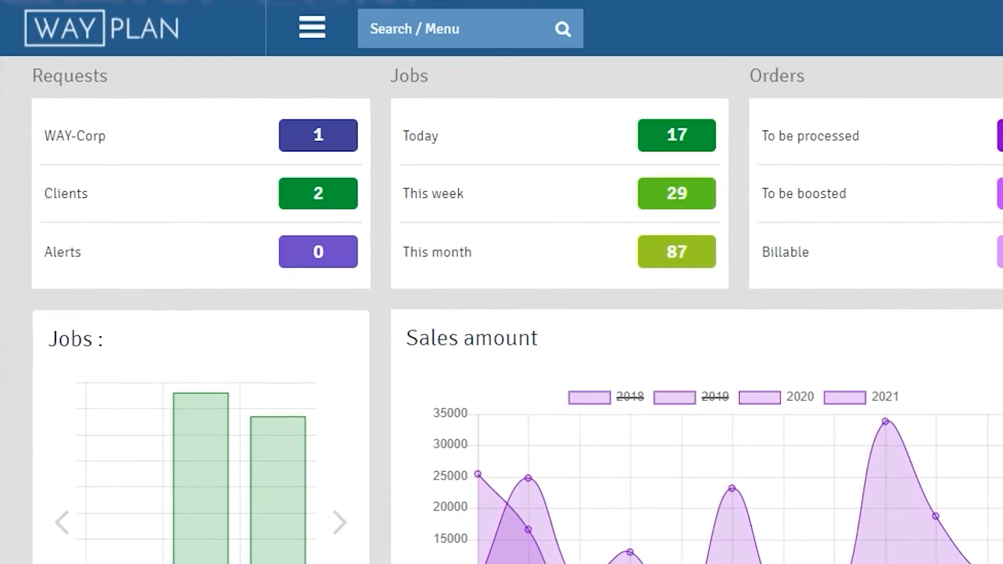
Step: Open the main navigation menu to reach the rides planning list for 12–18 April 2022
click(301, 41)
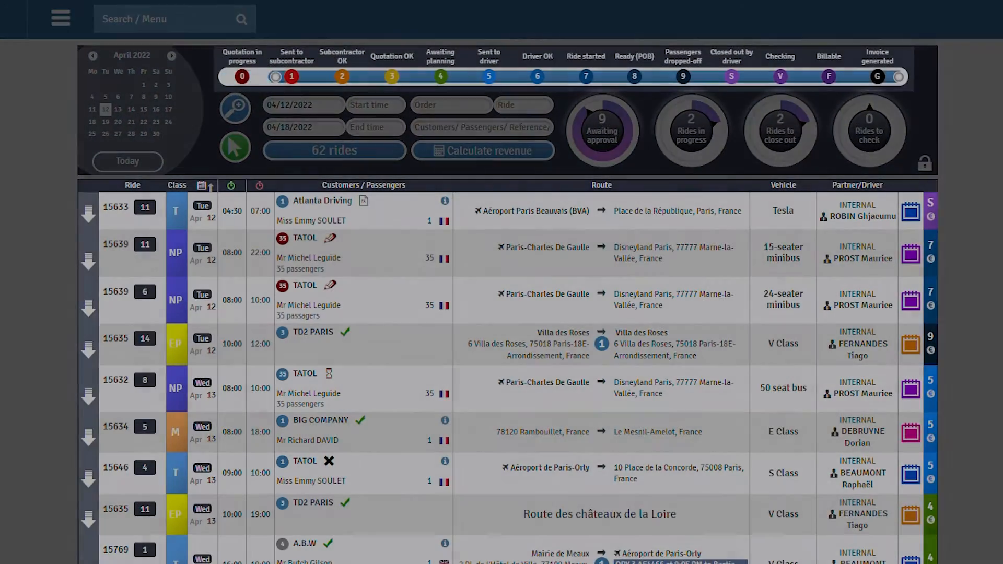
drag(275, 77, 418, 77)
drag(899, 77, 466, 77)
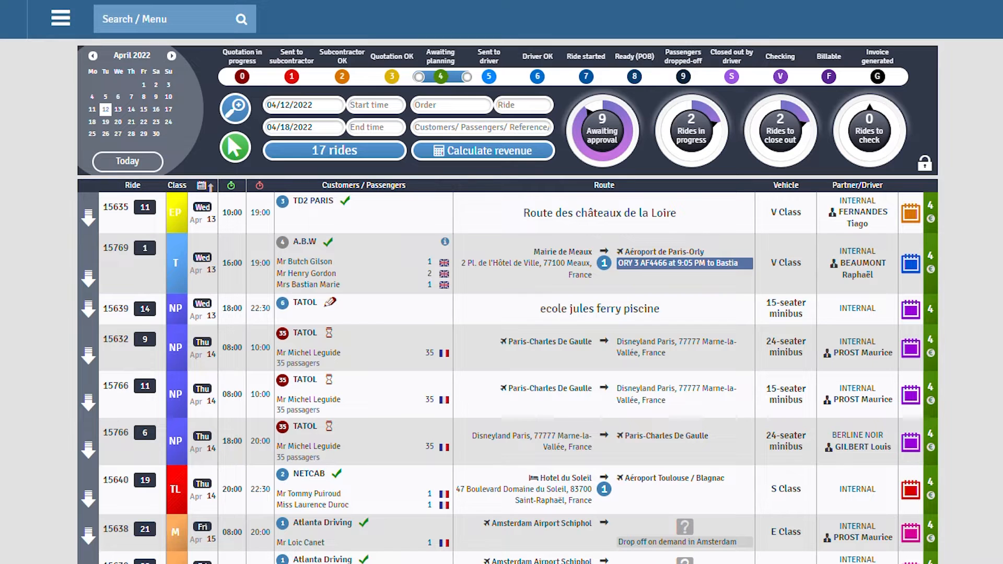
drag(466, 77, 899, 77)
click(482, 128)
text(Pu)
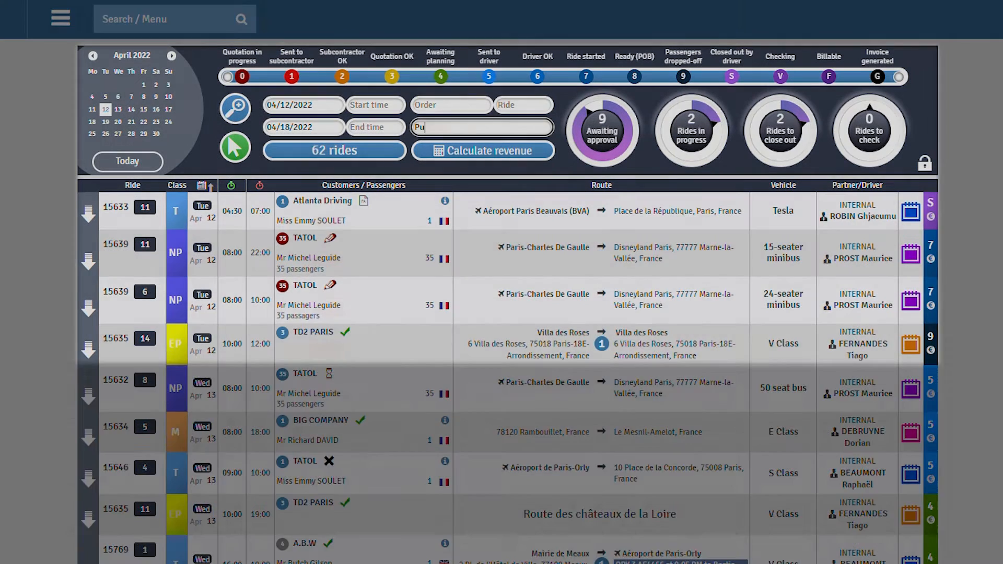
text(iroud)
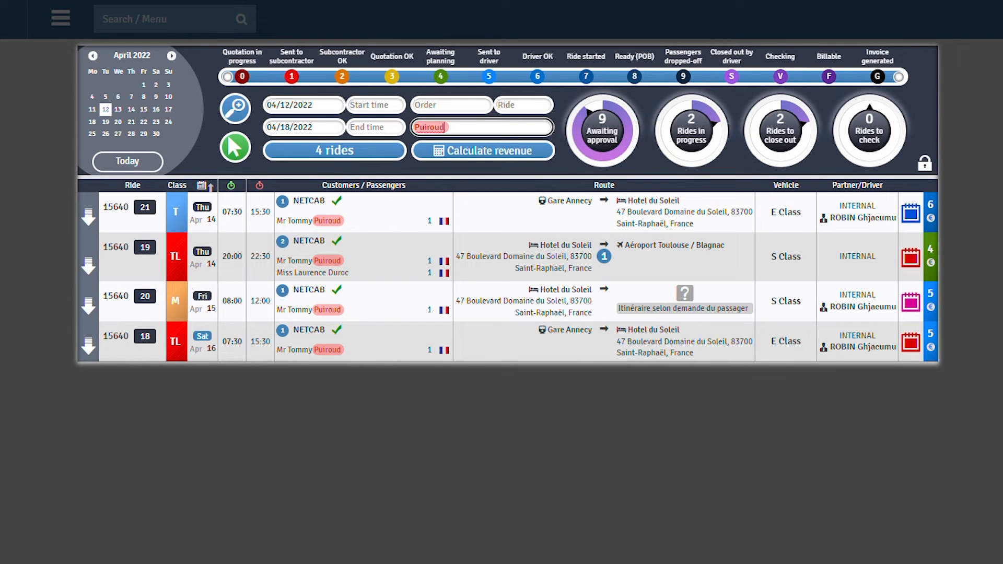
key(BackSpace)
key(BackSpace)
key(BackSpace)
key(BackSpace)
key(BackSpace)
key(BackSpace)
key(BackSpace)
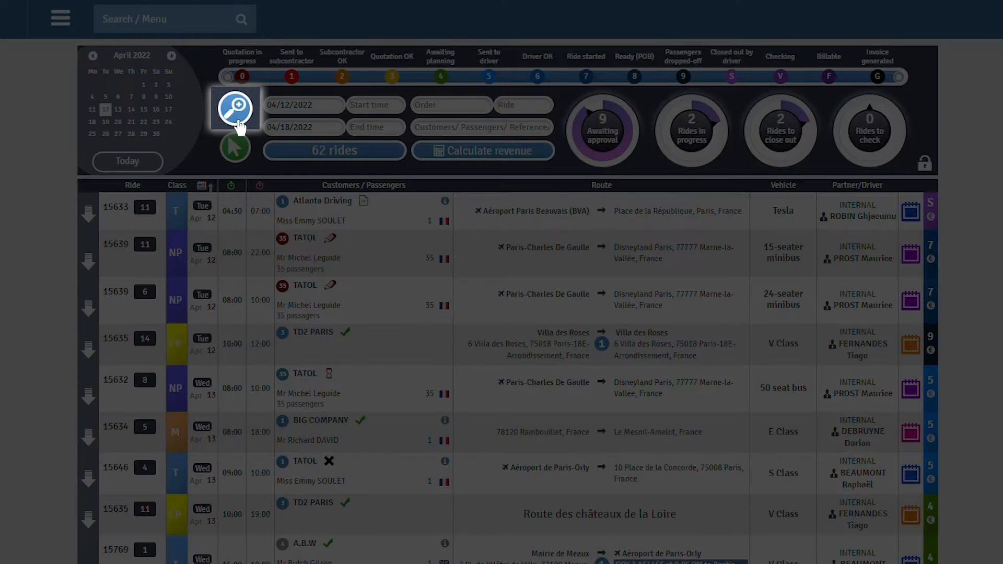
click(236, 121)
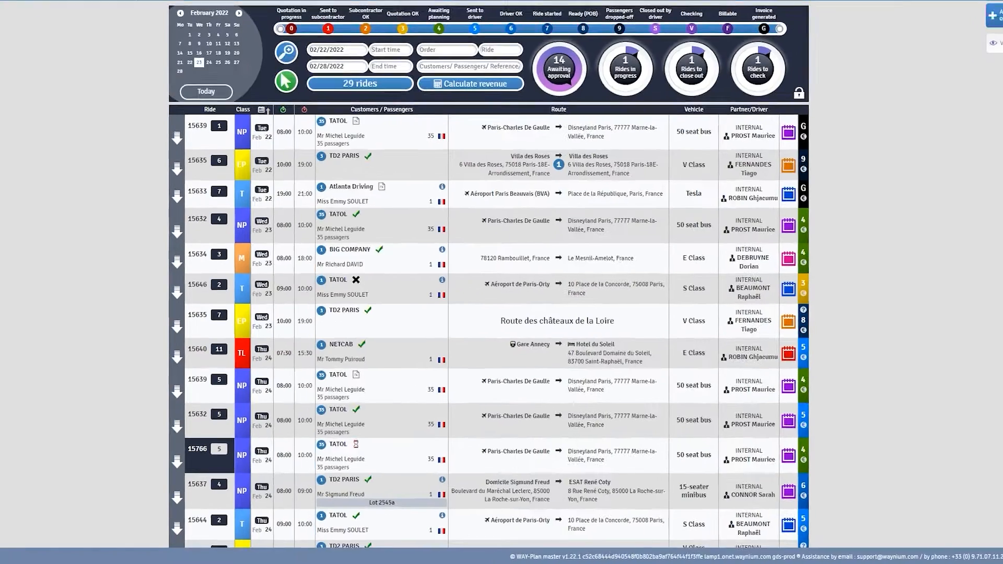
Step: Open the order behind the Disneyland 50-seat bus ride, then go back to the rides list
click(206, 458)
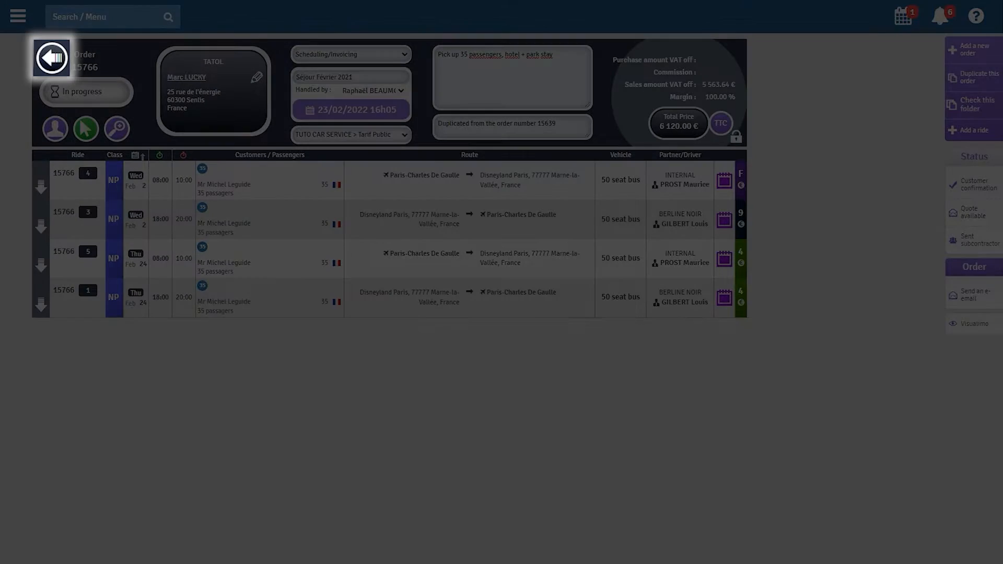
click(52, 57)
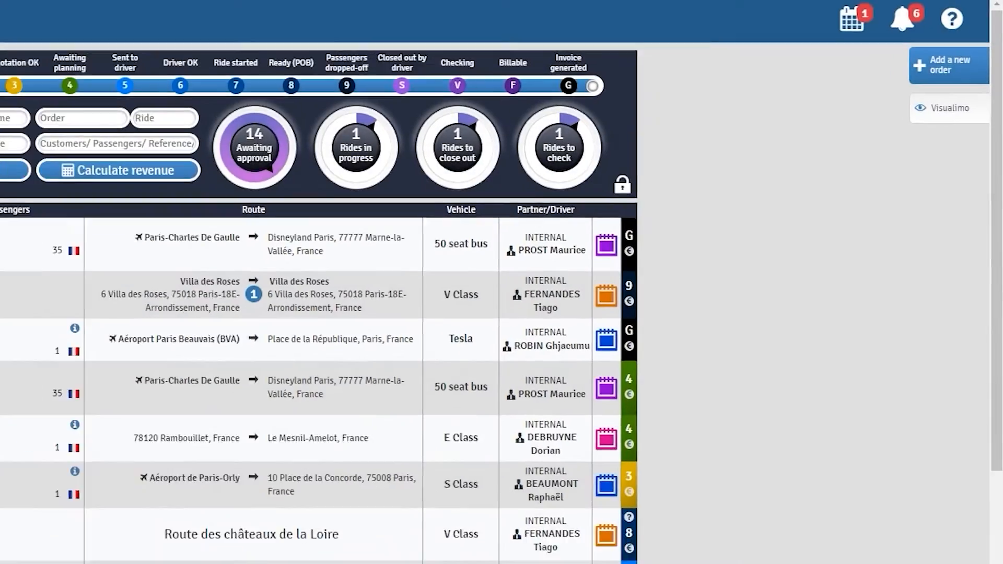
Step: Create a new order for the new customer A.B.W, producing order 15767
click(935, 70)
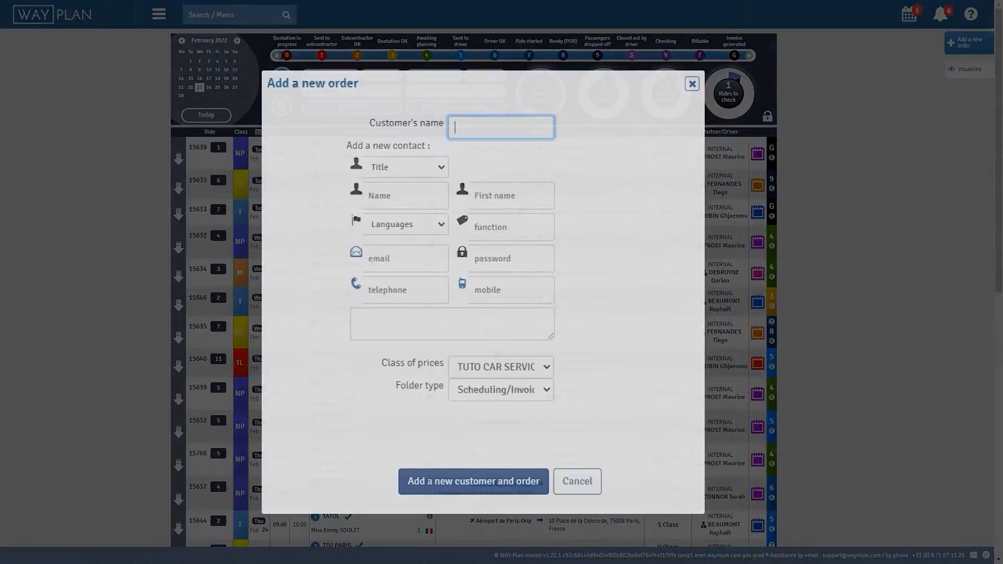
text(AB)
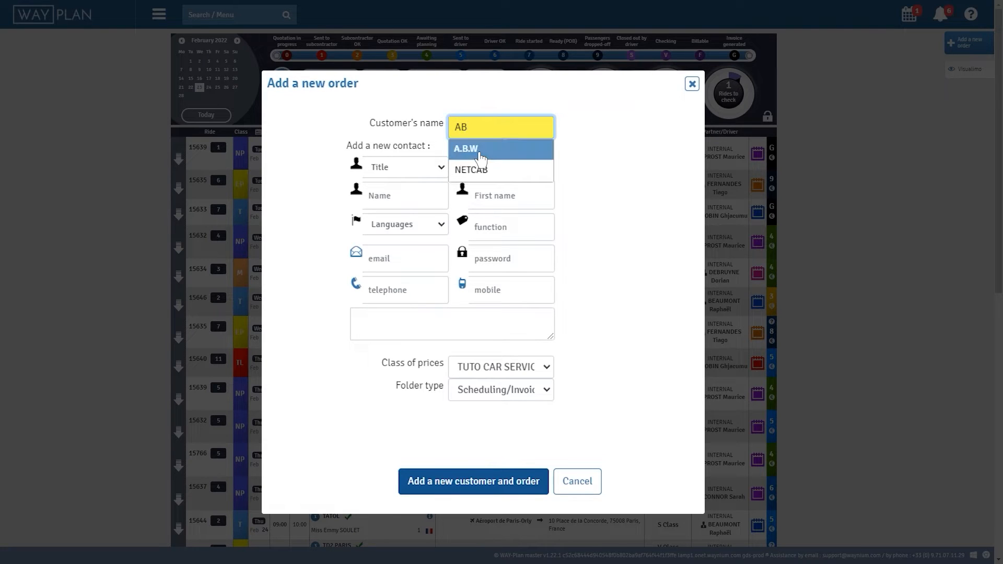
click(481, 158)
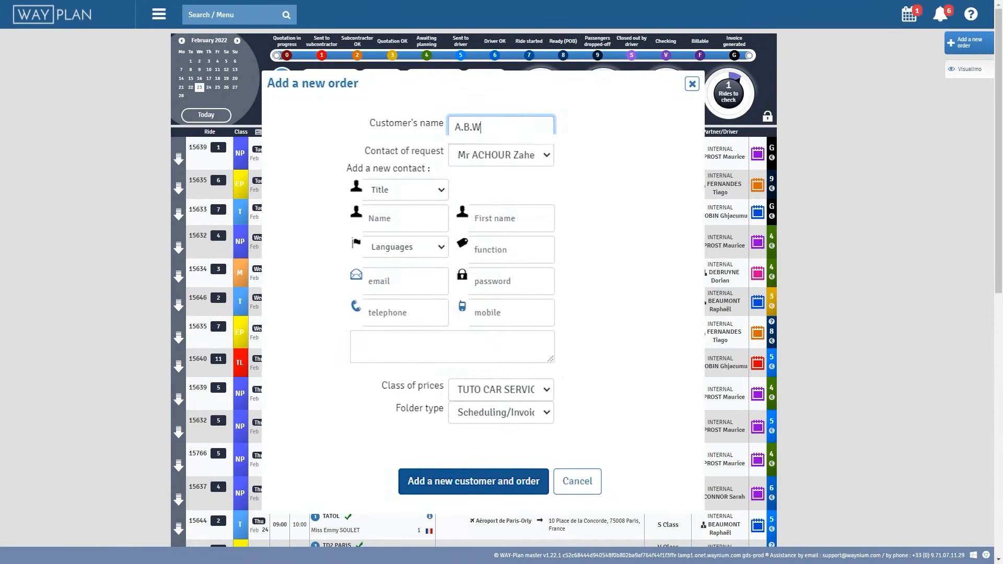
click(480, 480)
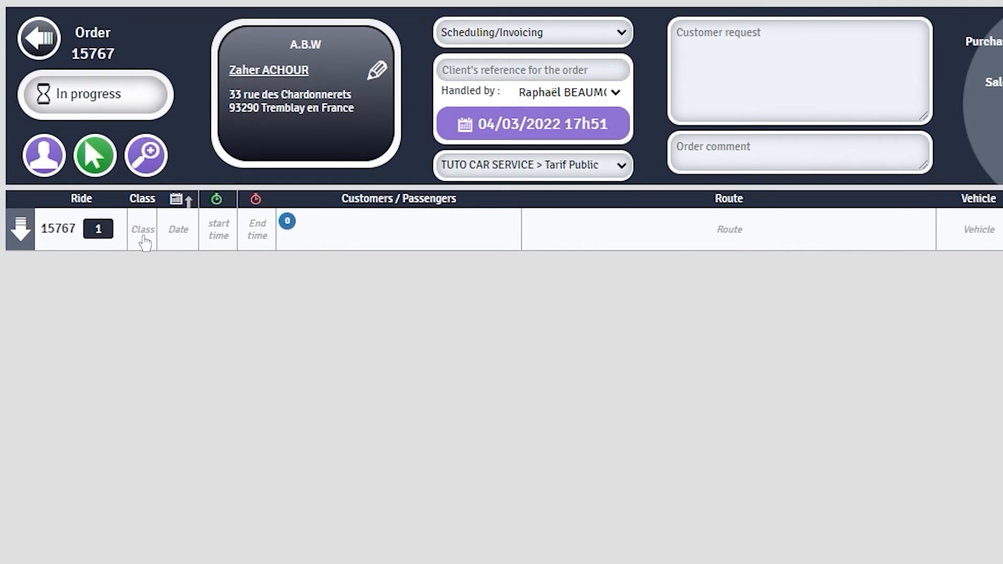
Step: Make the ride an Airport transfer on Friday 4 March, running 10:00 to 16:00
click(143, 236)
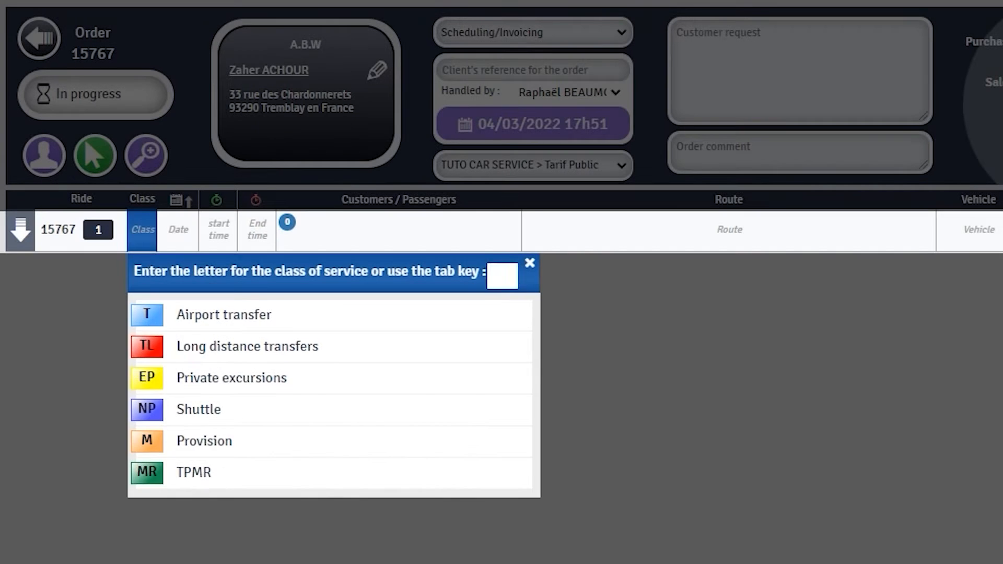
key(t)
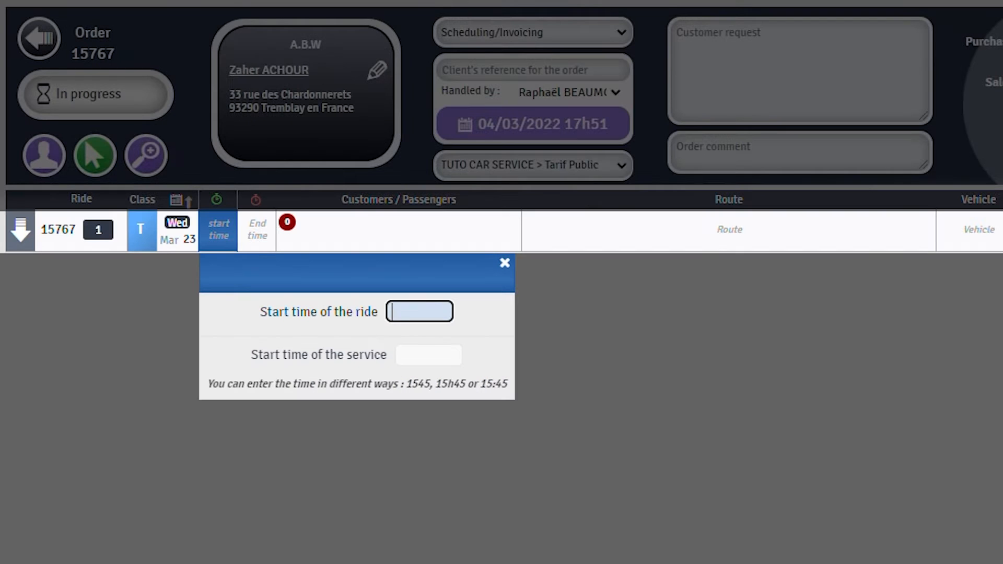
text(16:00)
key(Return)
text(190)
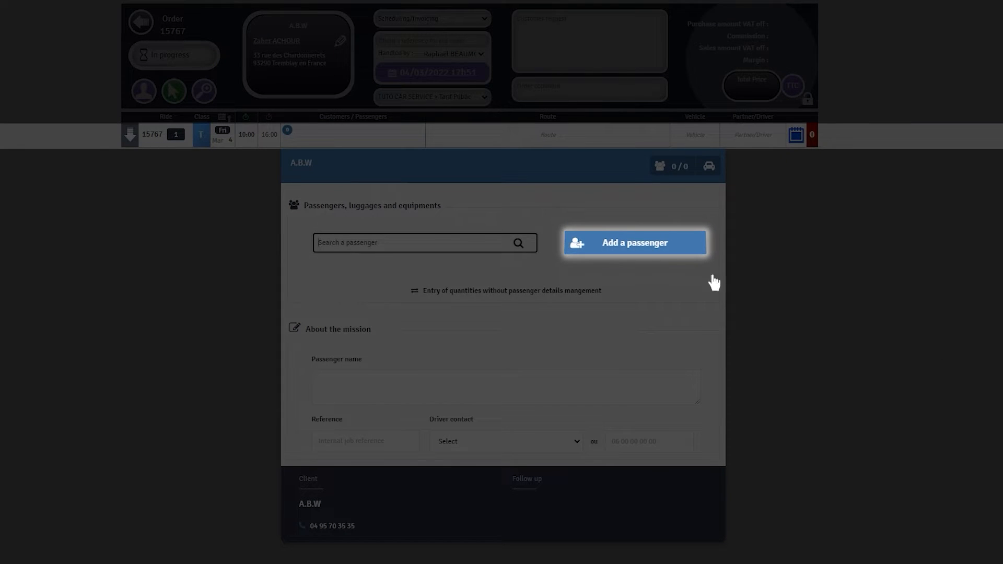
Step: Save a new male passenger with surname and first name, then search existing passengers by surname
click(637, 253)
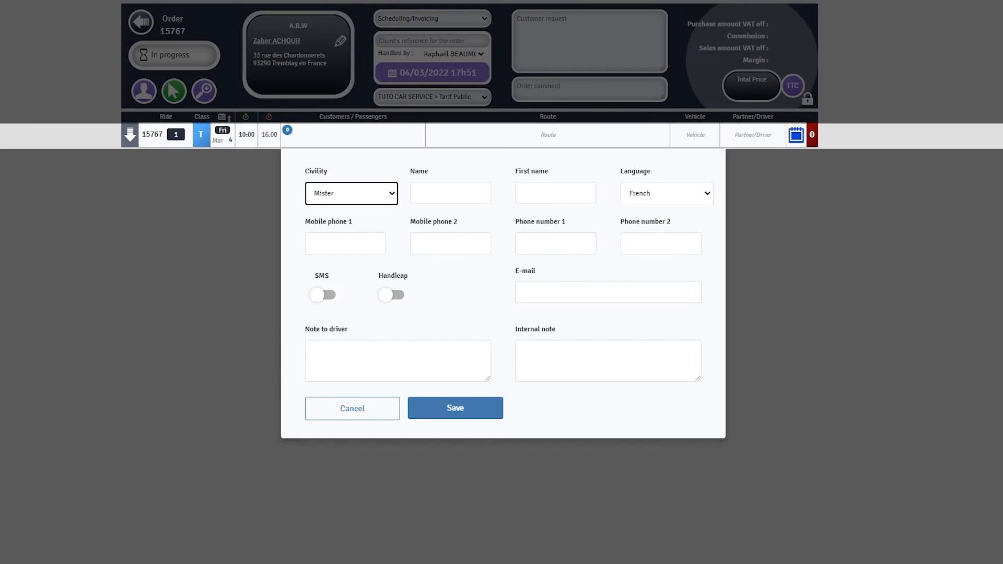
click(450, 193)
key(Tab)
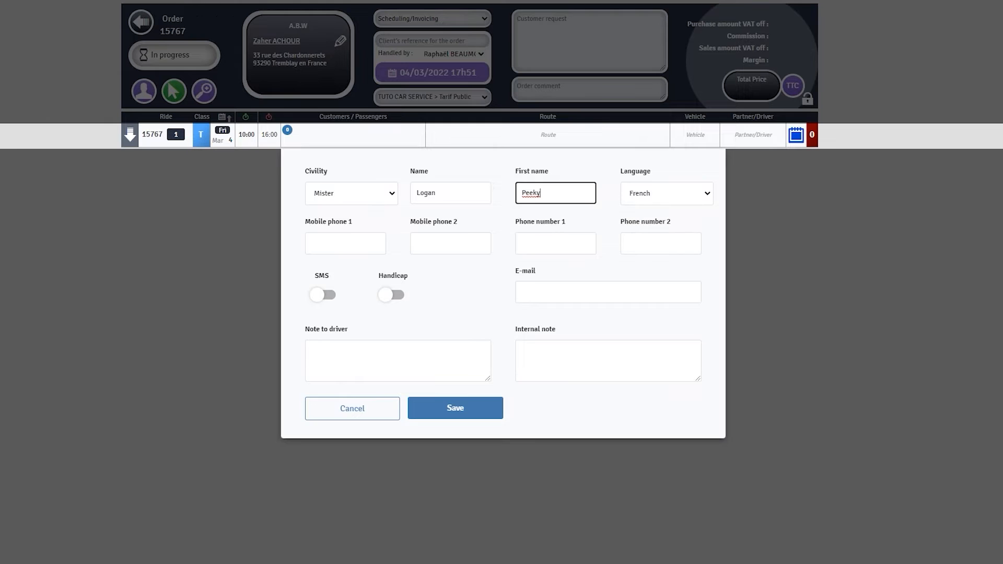
key(Return)
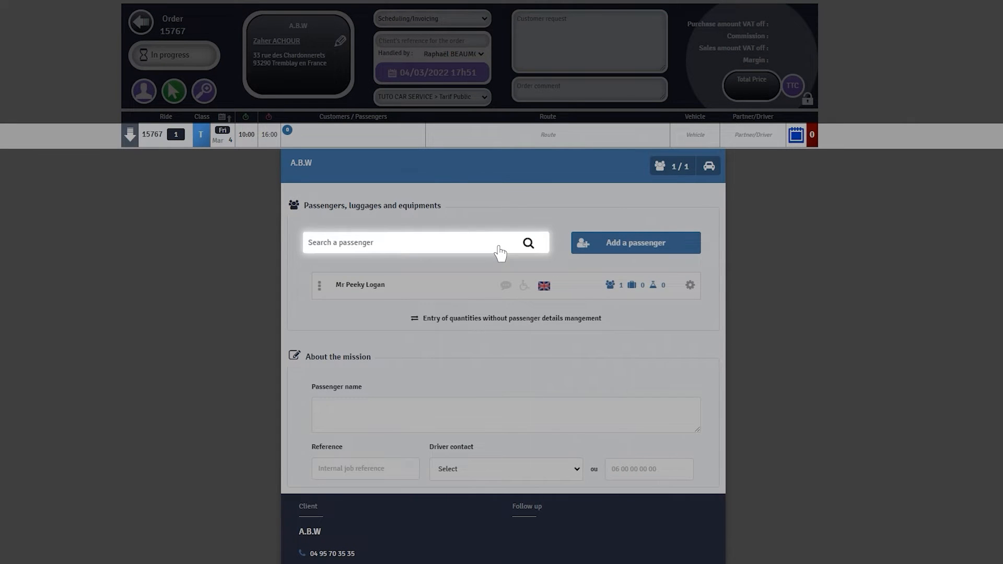
click(500, 250)
text(Gordon)
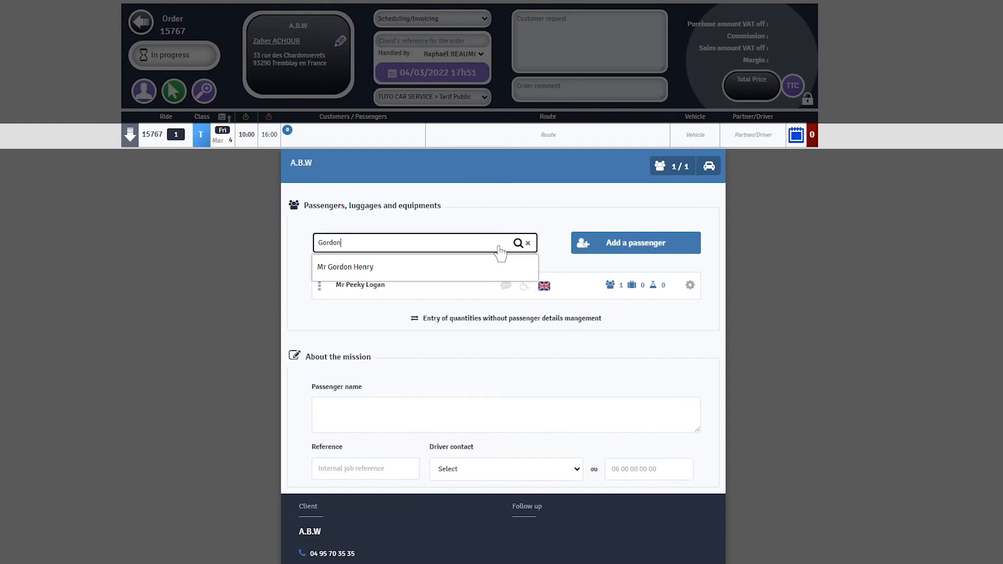
Step: Add the found passenger to the ride with 2 adults and 1 cabin luggage
click(436, 265)
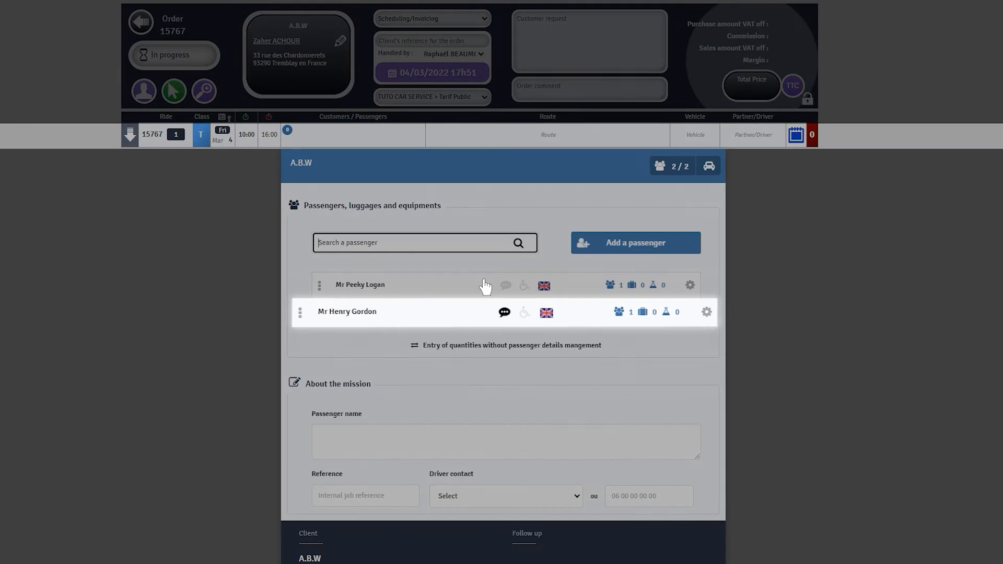
click(643, 316)
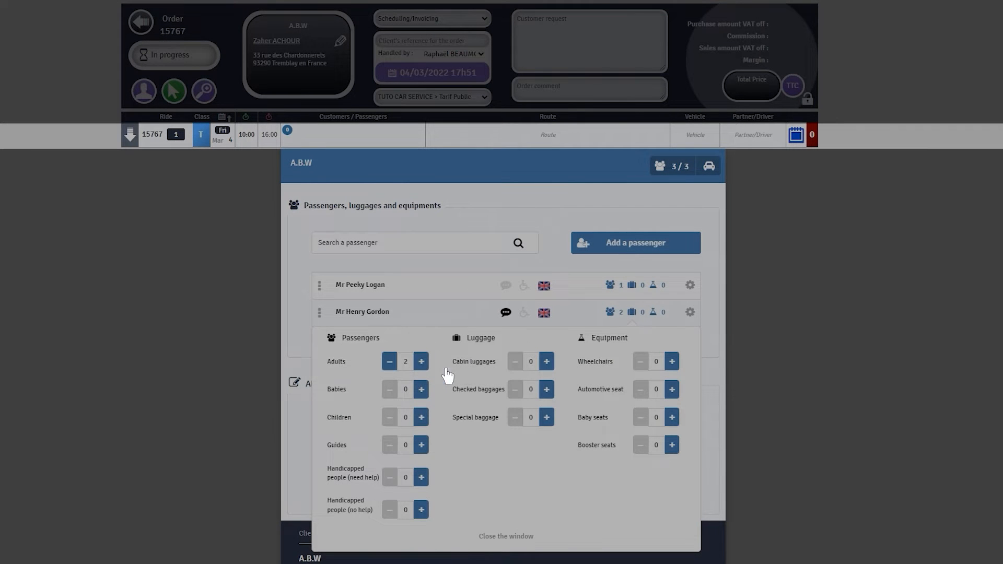
click(550, 363)
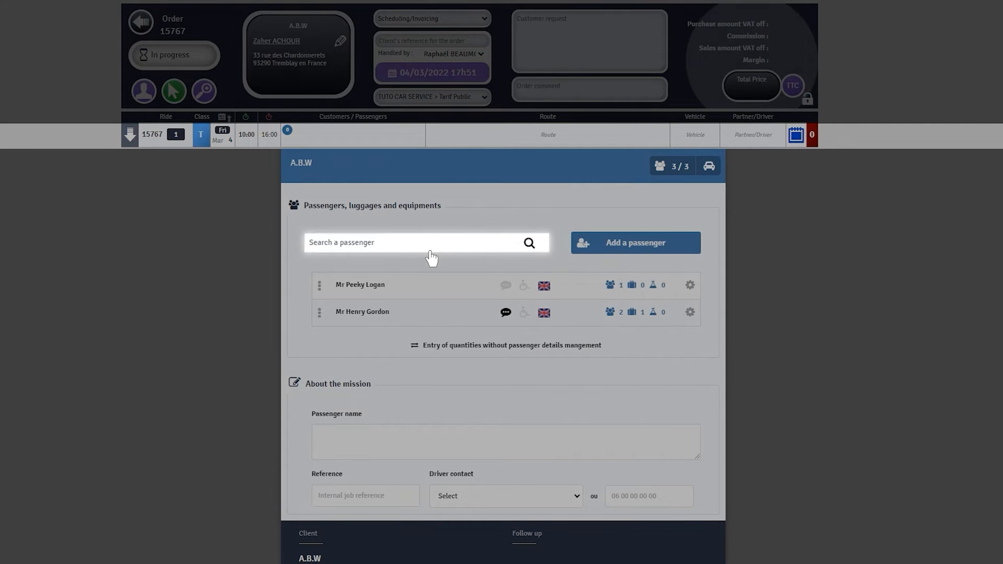
click(430, 251)
Step: Add a third existing passenger, found by partial surname, bringing the ride to 4/4
text(Bast)
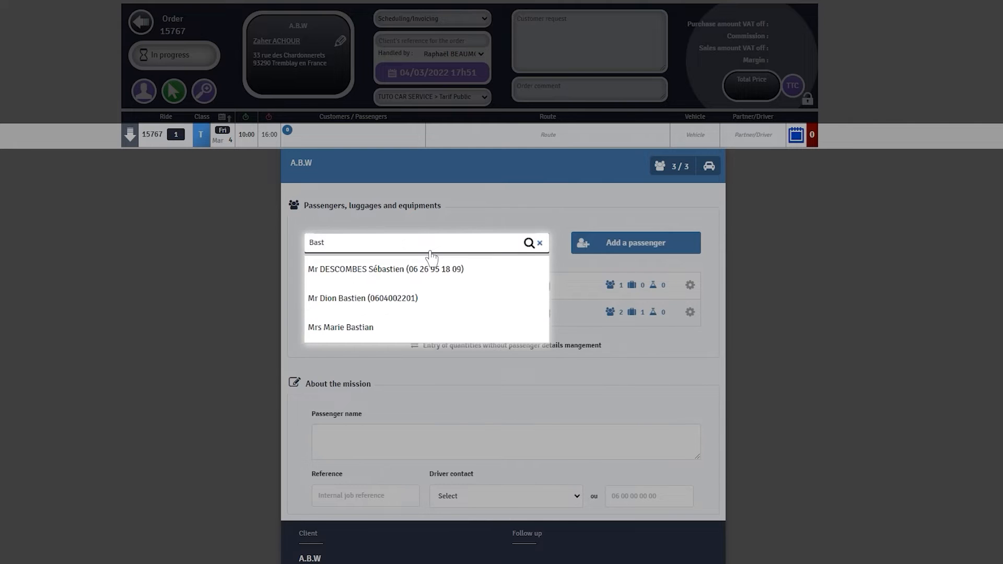
click(431, 334)
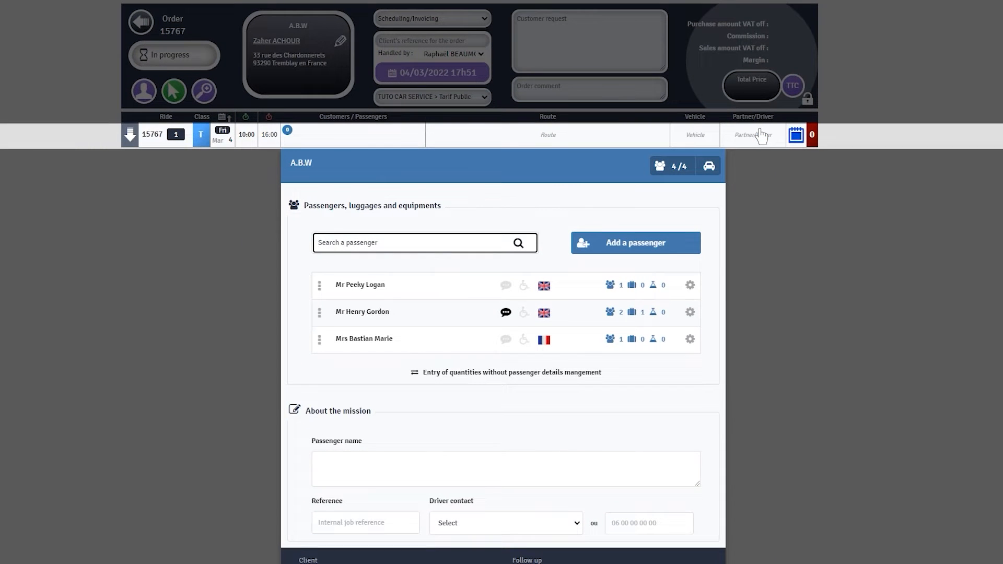
Step: Open the third passenger's details editor to add a sparkling-water note for the driver
click(689, 339)
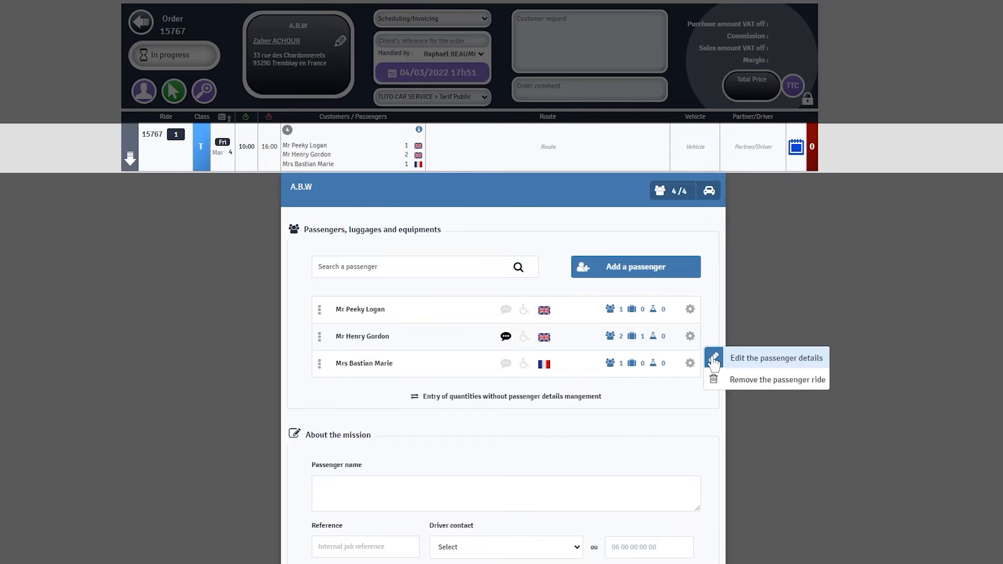
click(714, 359)
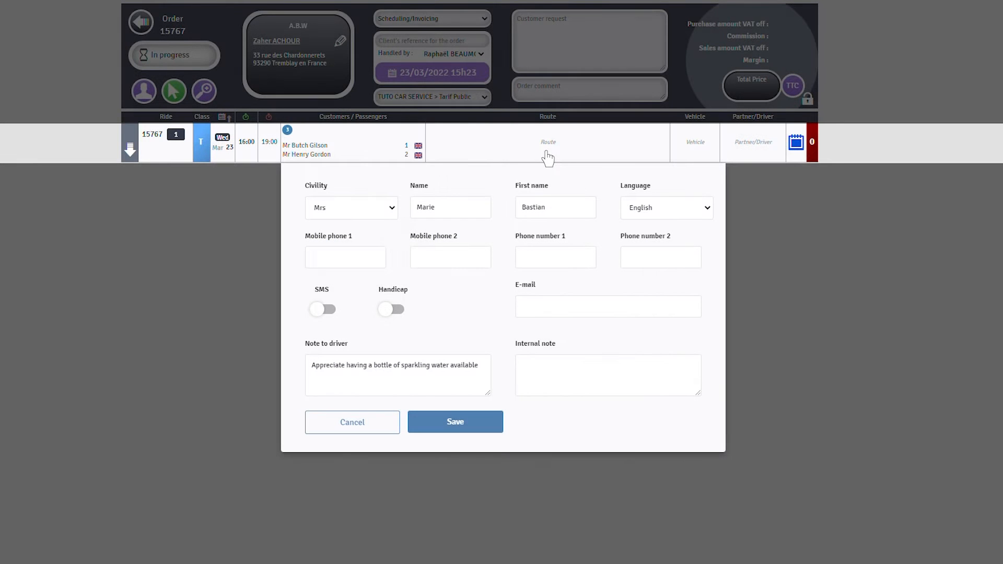
Step: Save the passenger details and search the route places for the Meaux town hall address
click(548, 152)
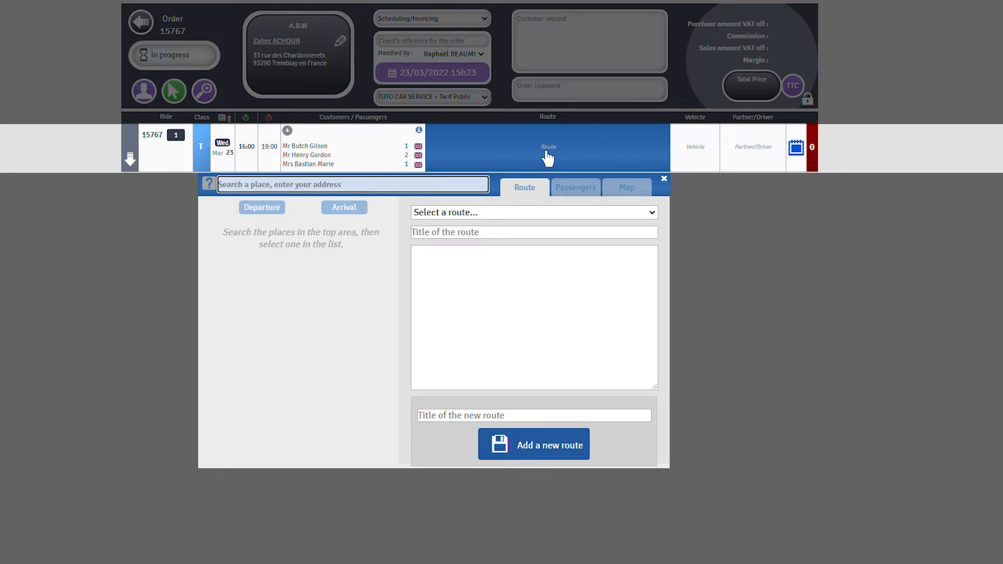
text(2 )
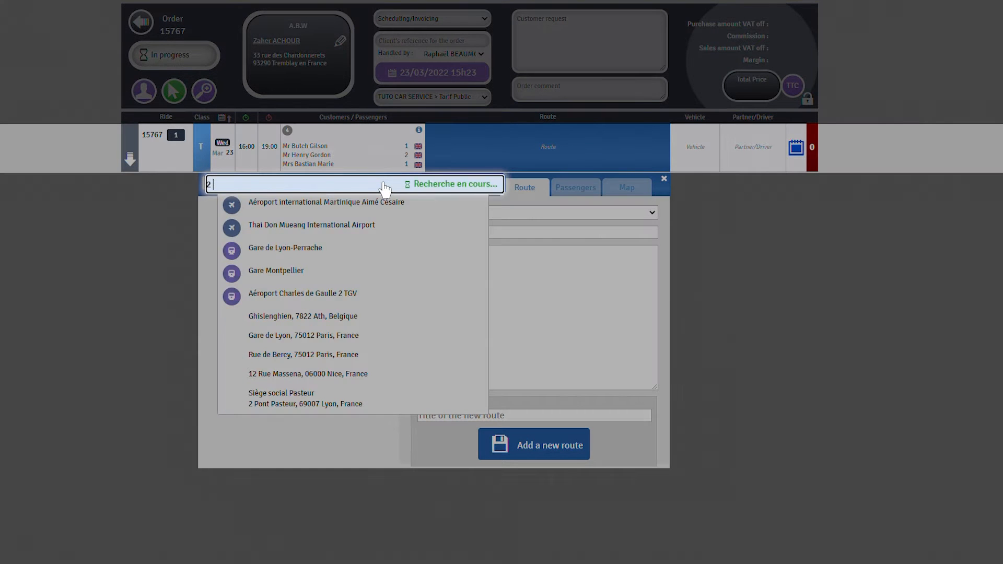
text(place de l'hotel de ville)
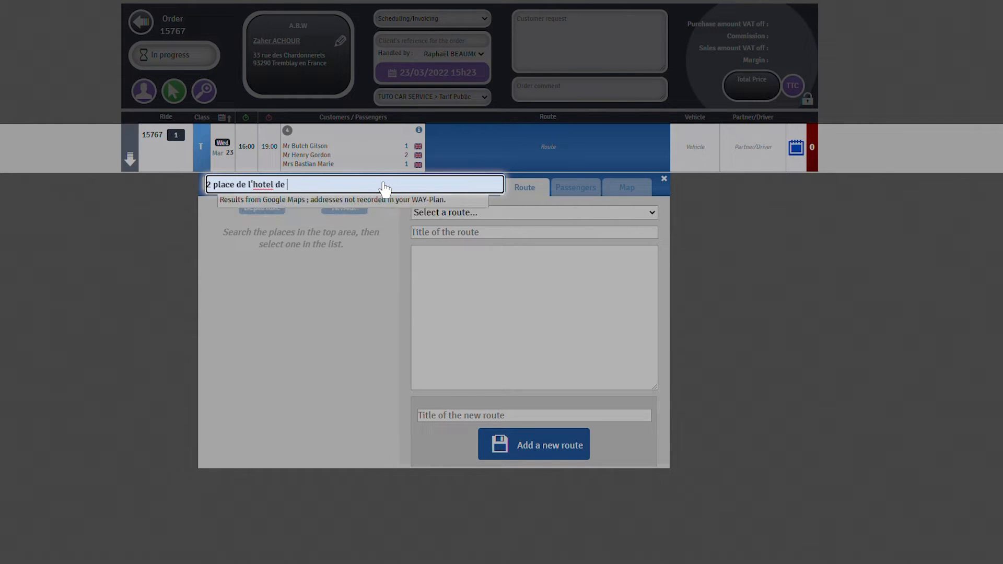
text( meaux)
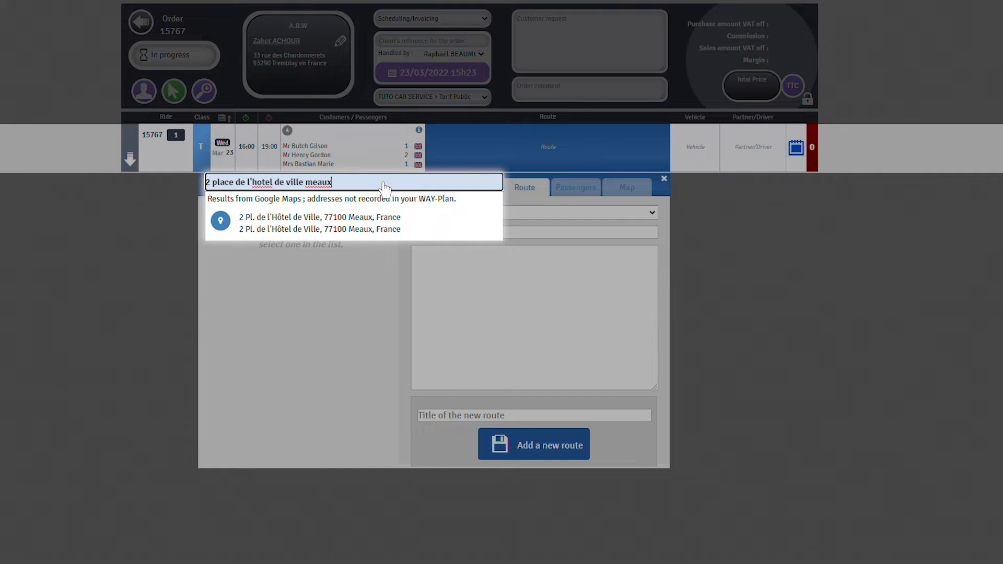
Step: Add the Meaux town hall result as the first stop, titled 'Mairie de Meaux'
click(385, 228)
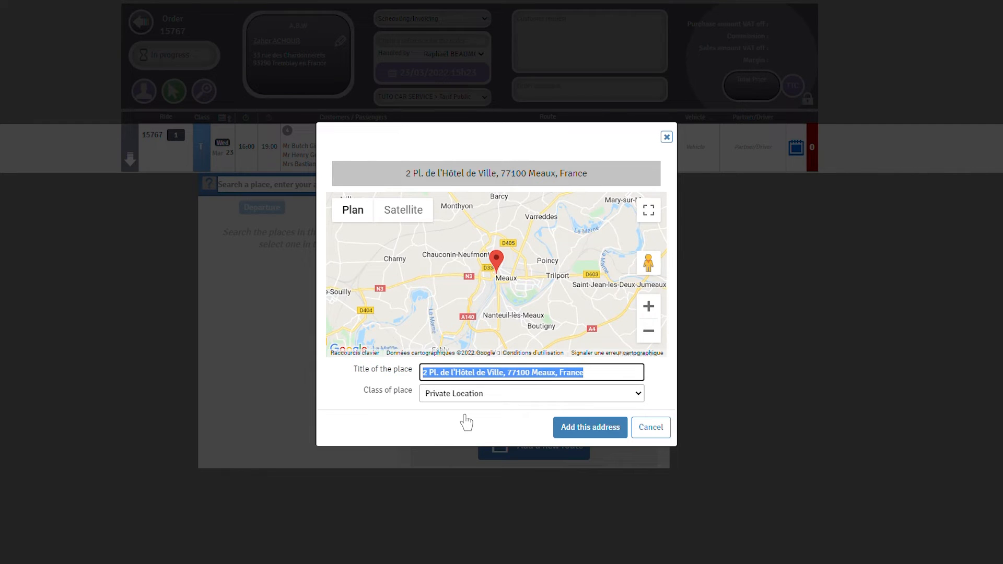
text(Mairie)
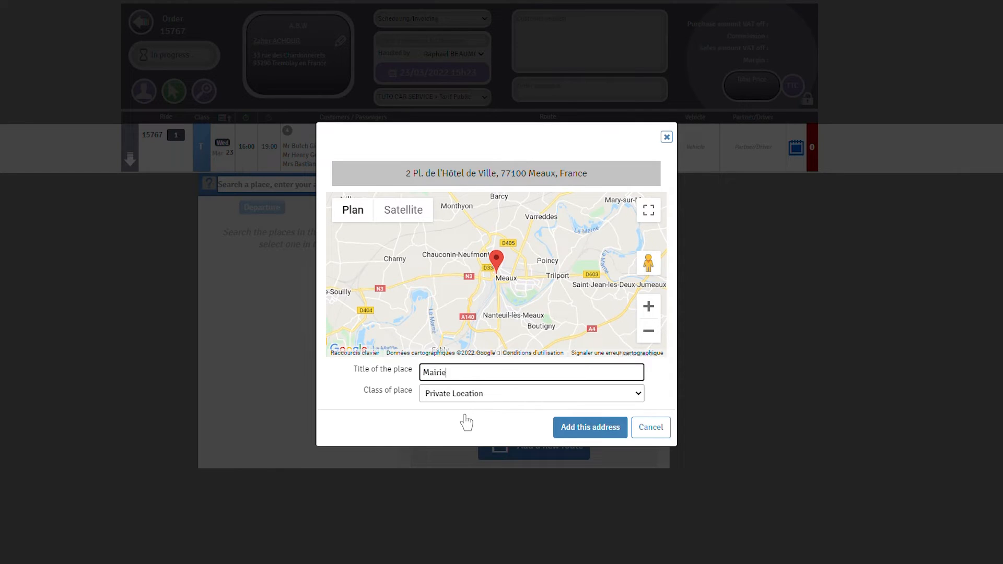
text( de Meaux)
click(588, 435)
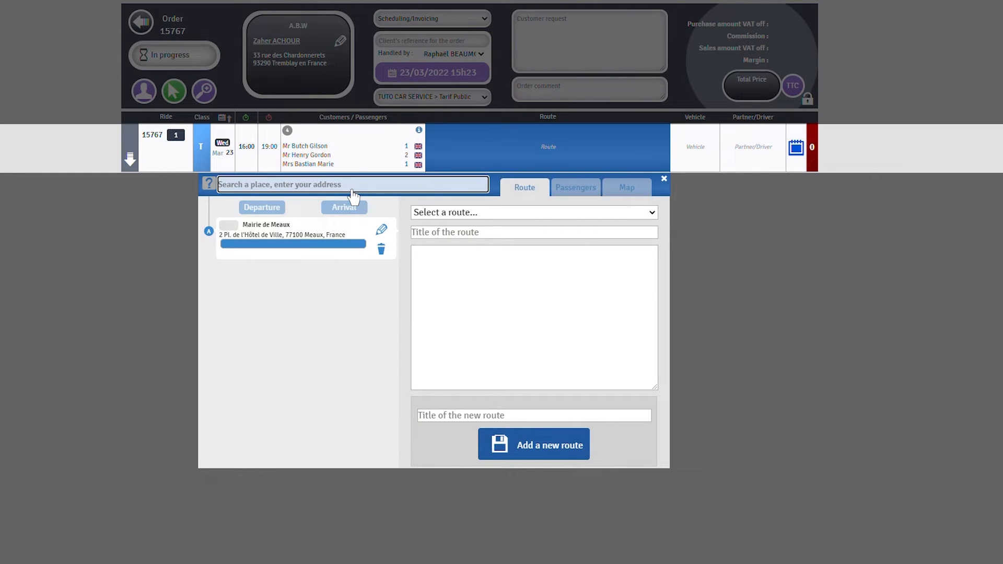
Step: Route ride 15767 from Hôtel Oceania Roissy CDG to Paris-Orly for flight AF4466, showing passenger stops
text(Hotel Oceania)
click(353, 206)
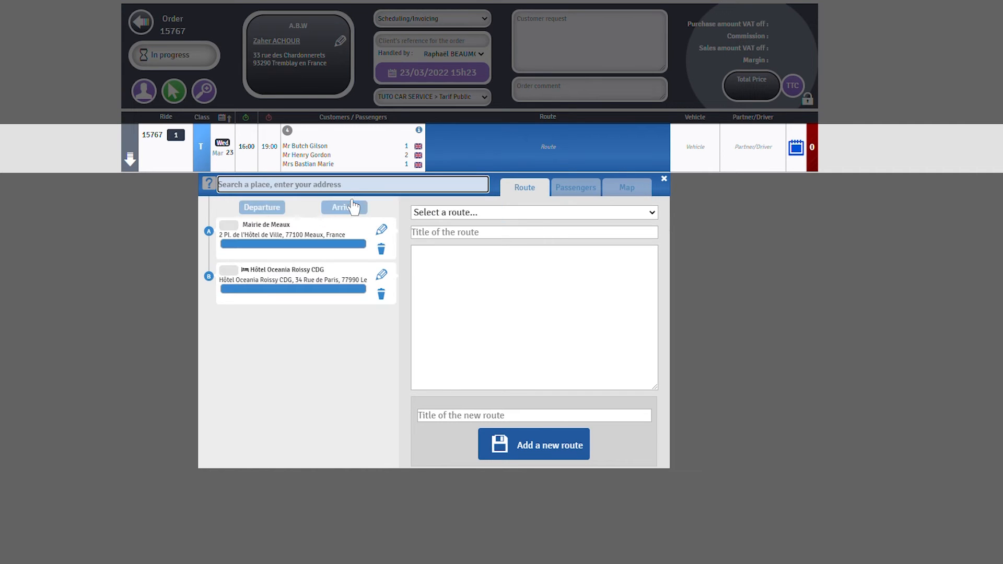
text(0rly)
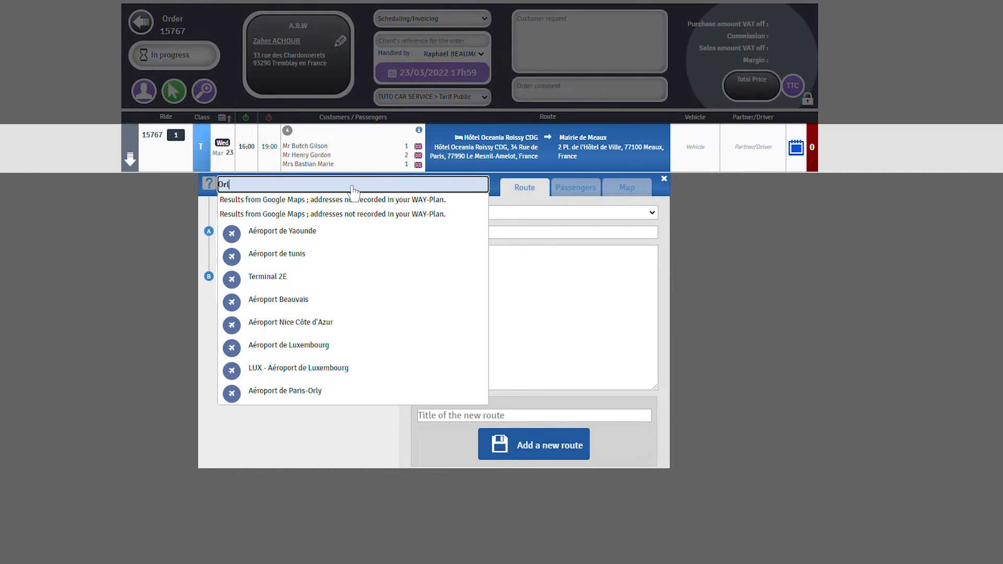
click(354, 205)
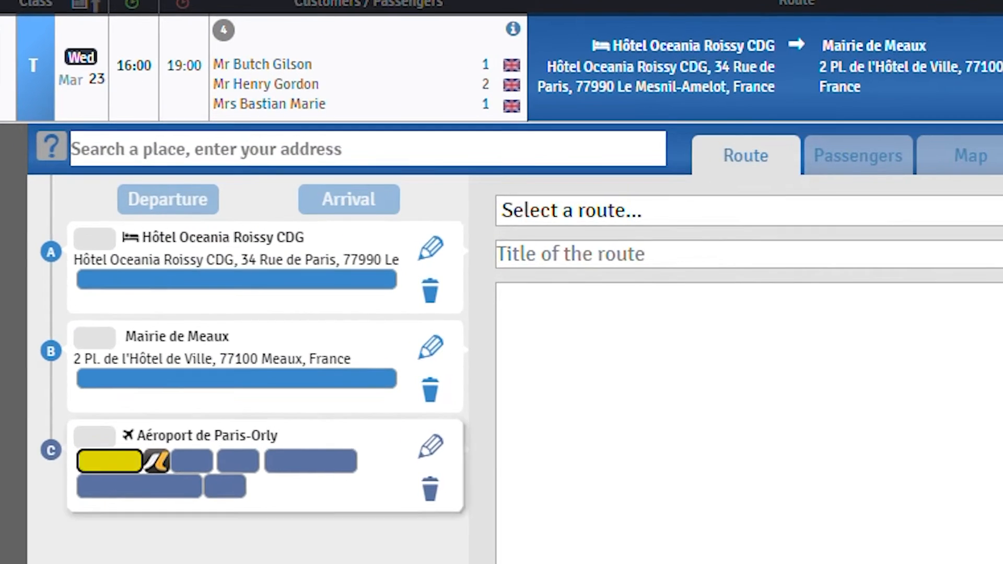
text(AF4466)
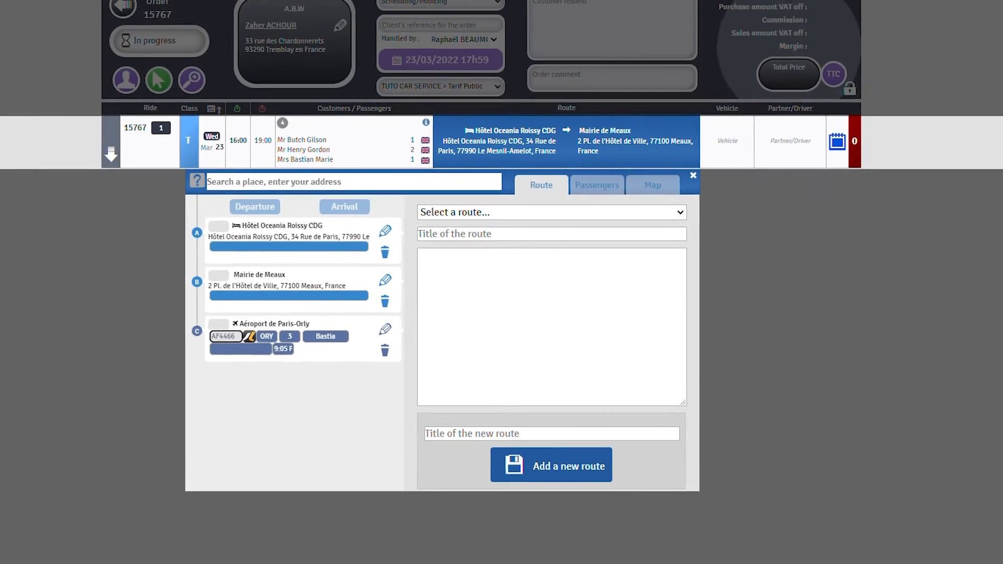
click(601, 189)
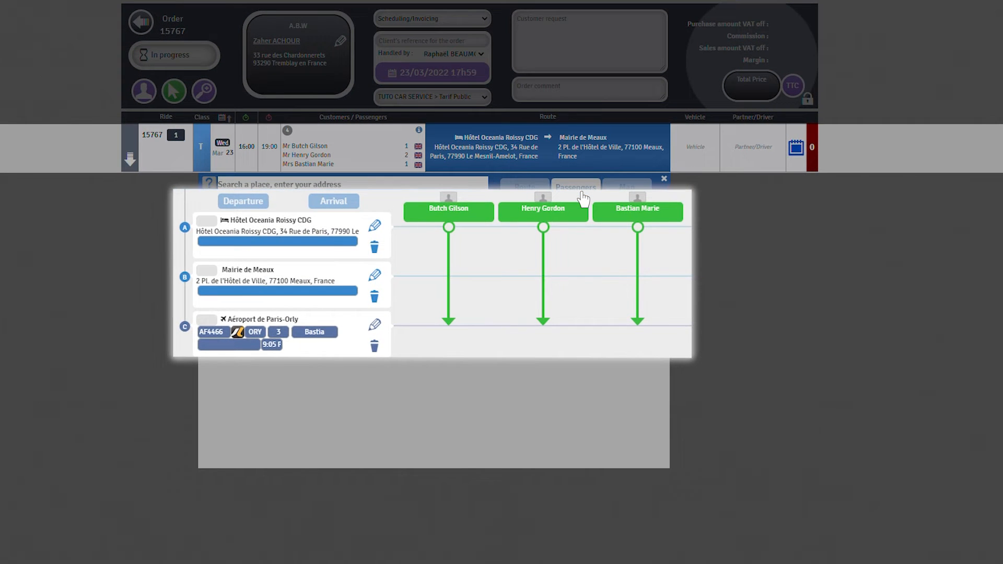
Step: Move the second and third passengers to board at Mairie de Meaux, then view the 72.7 km route map
click(544, 258)
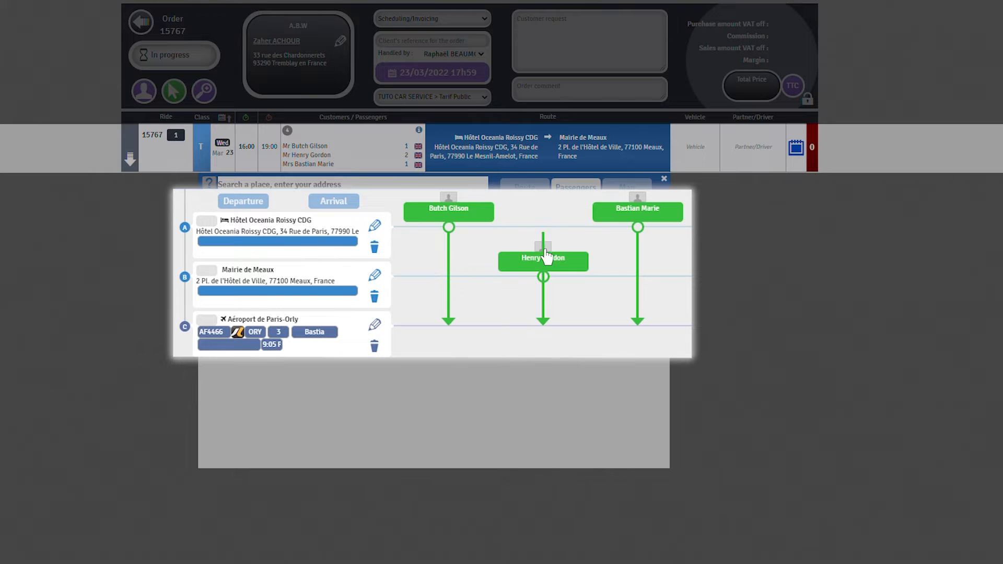
click(622, 212)
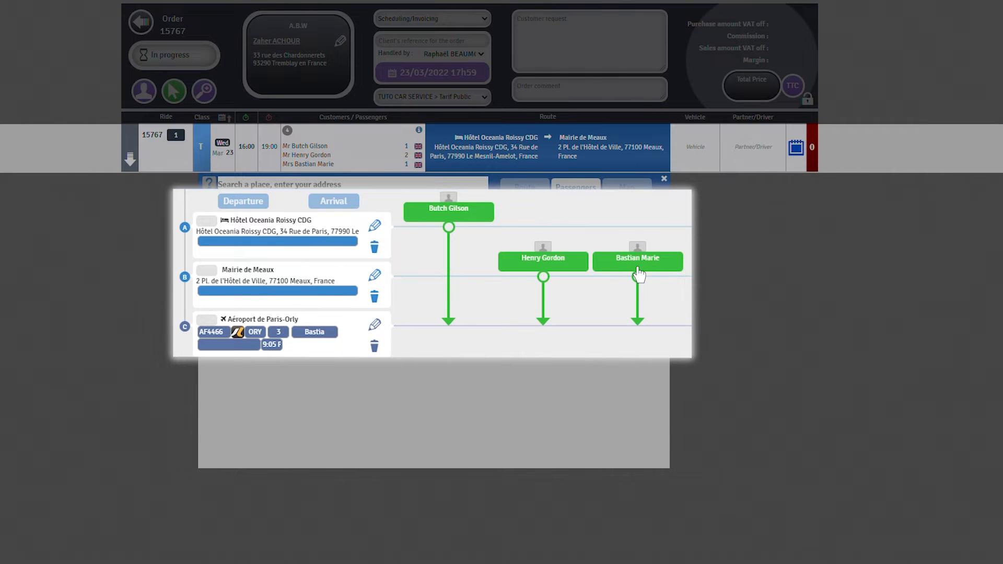
click(636, 193)
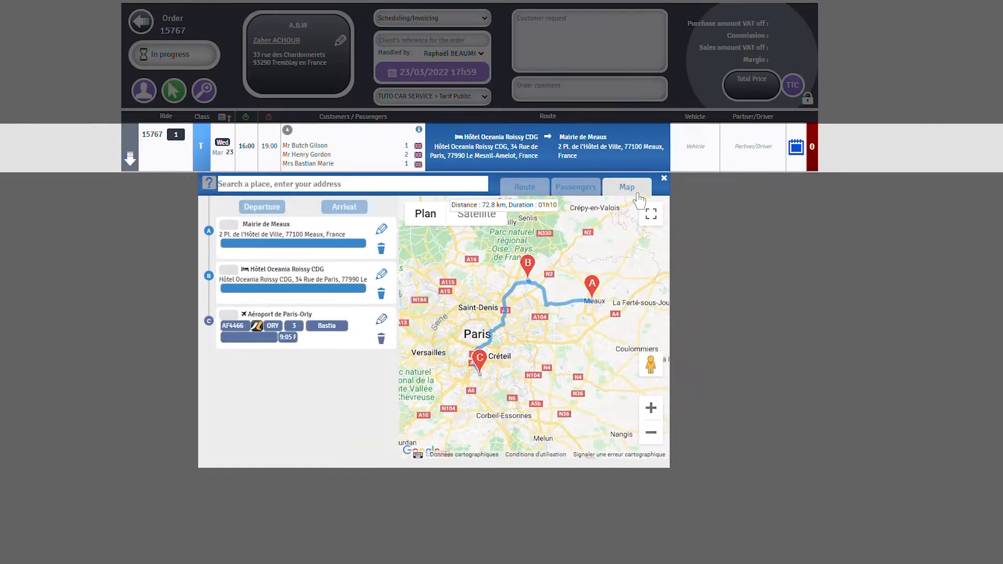
Step: Close the route editor and set ride 15767's vehicle class to V Class
key(Tab)
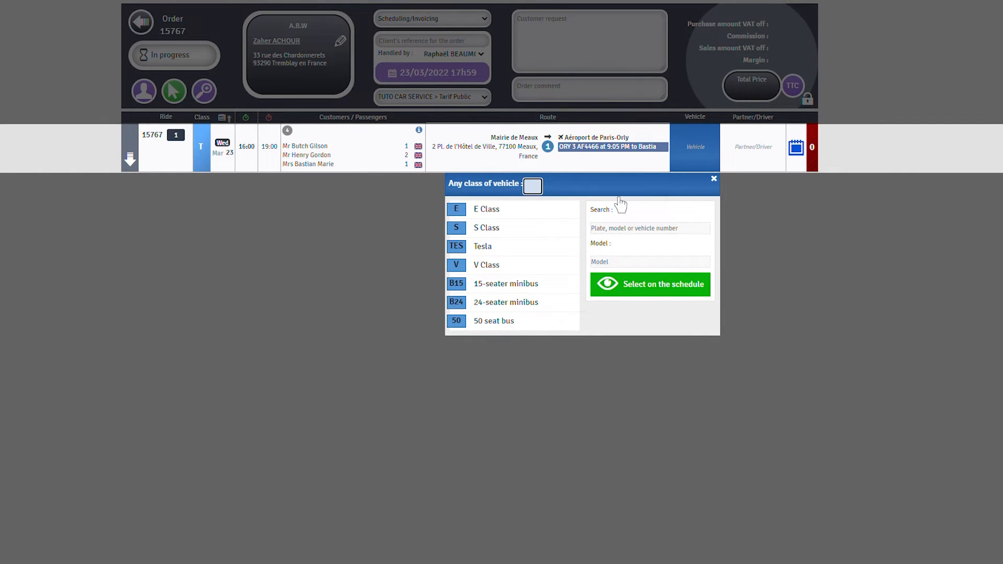
click(509, 269)
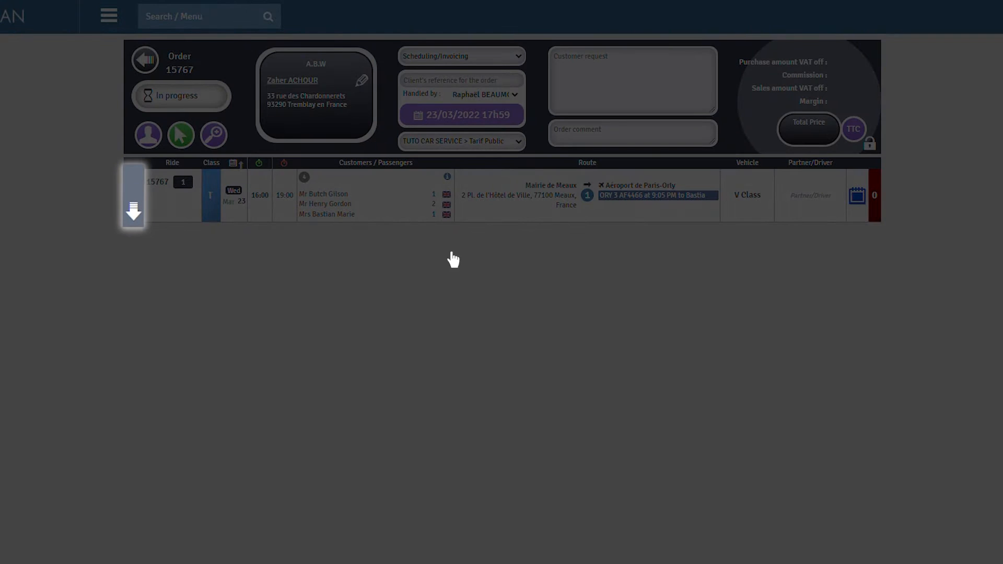
Step: Add the Airport Transfer rate (250.00 € incl. VAT) to the ride's quotation
click(133, 187)
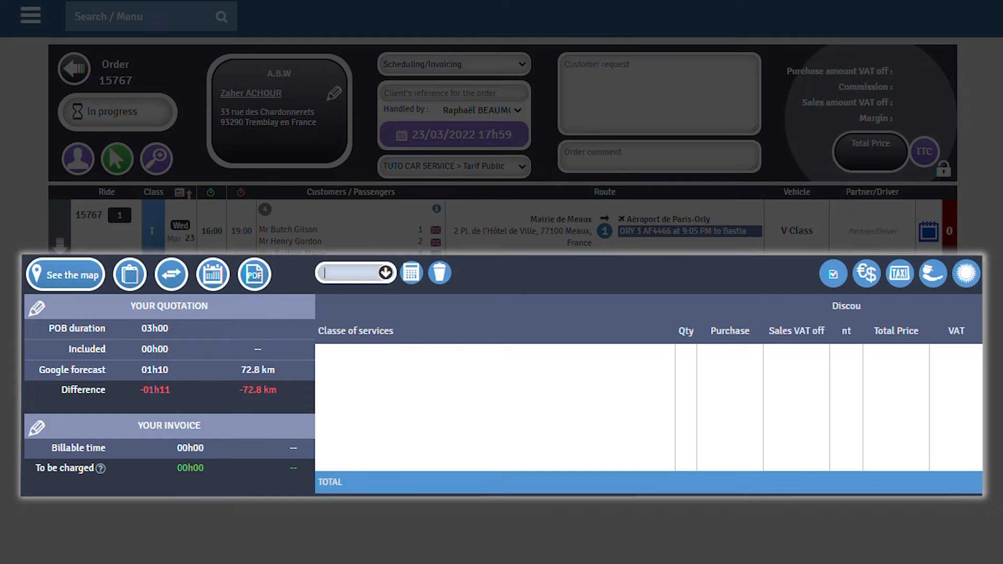
key(Down)
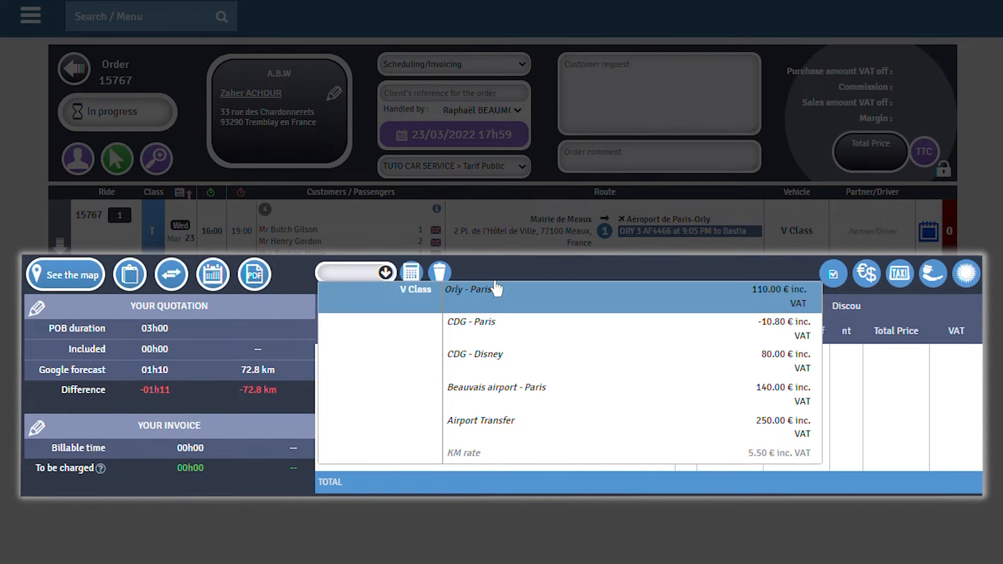
click(494, 425)
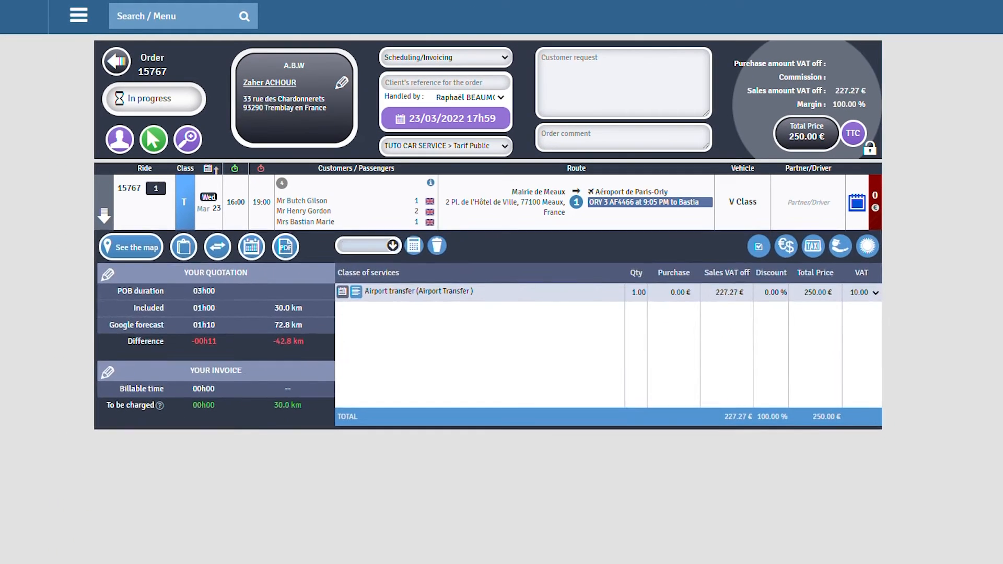
Step: Add a return ride from Paris-Orly to Hôtel Oceania Roissy CDG on Monday 28 March
click(249, 374)
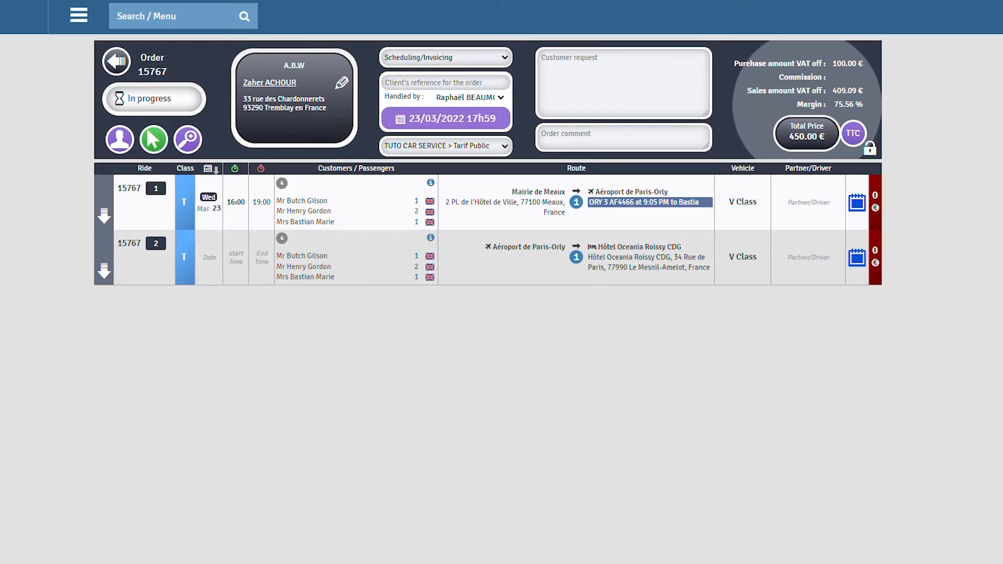
click(209, 257)
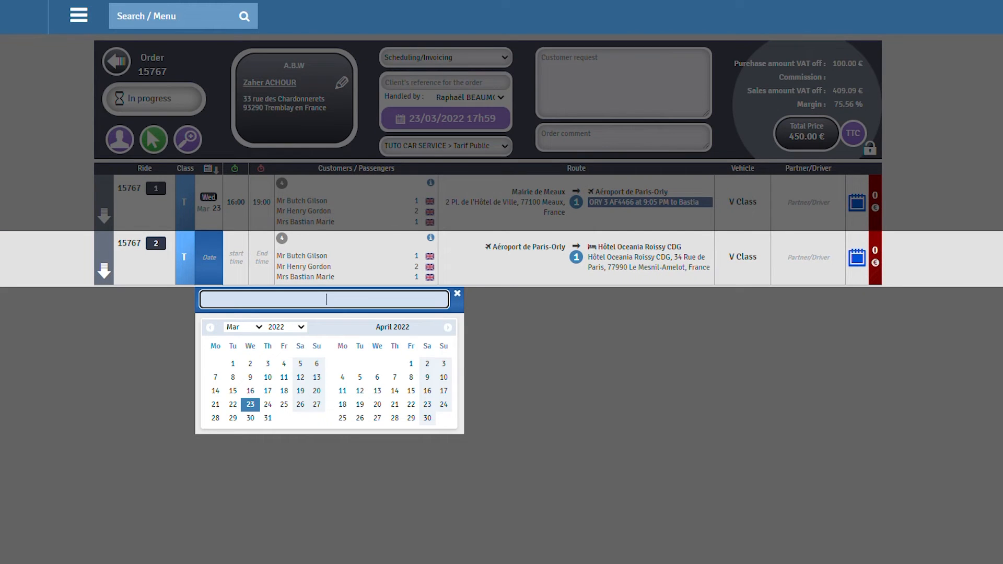
click(215, 417)
Step: Give the return ride a 14:30 start time and an 18:15 end time
text(1430)
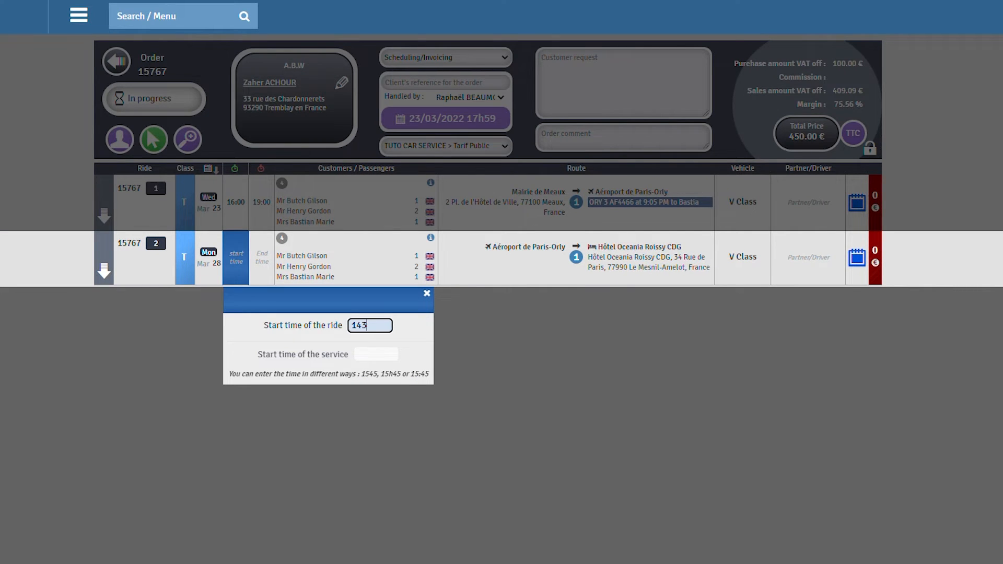
key(Return)
text(1815)
key(Return)
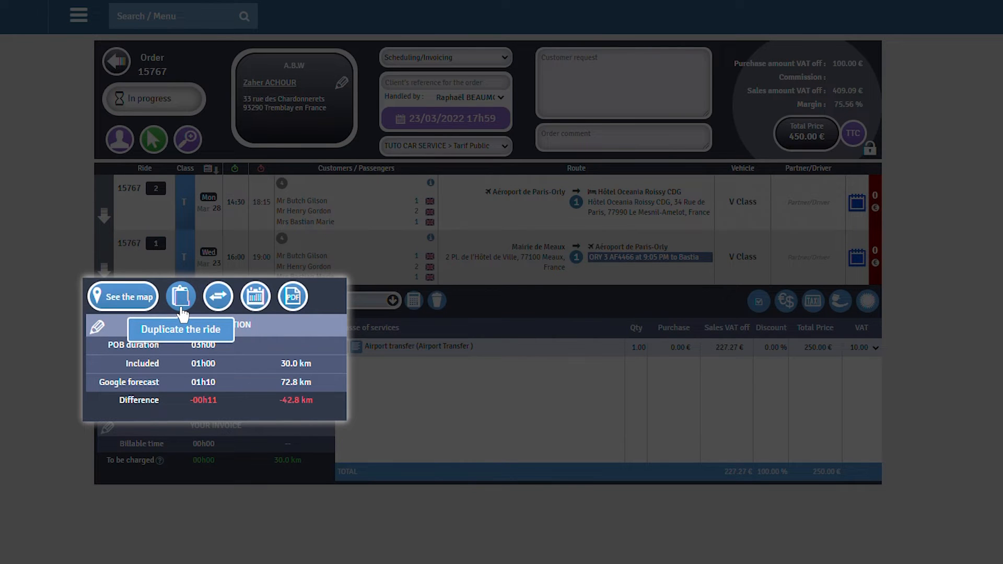
Step: Duplicate the Wednesday Meaux-to-Orly ride 3 times, giving five rides totalling 1 200.00 €
click(182, 297)
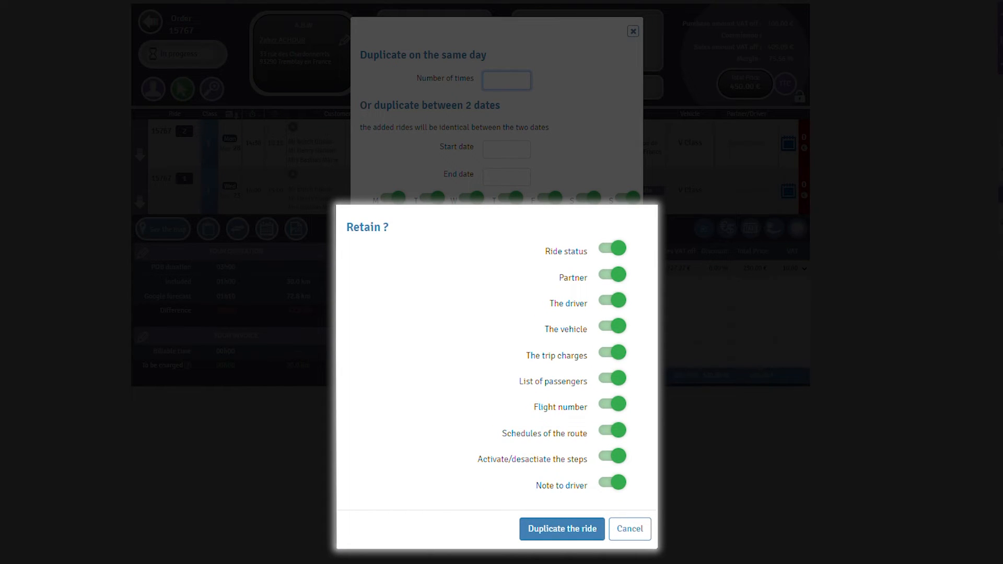
text(3)
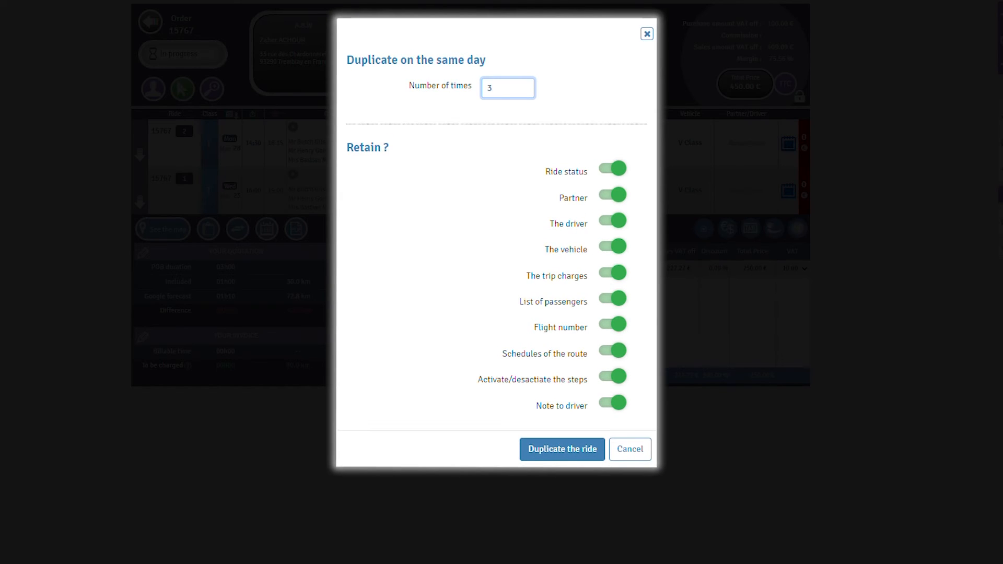
click(562, 449)
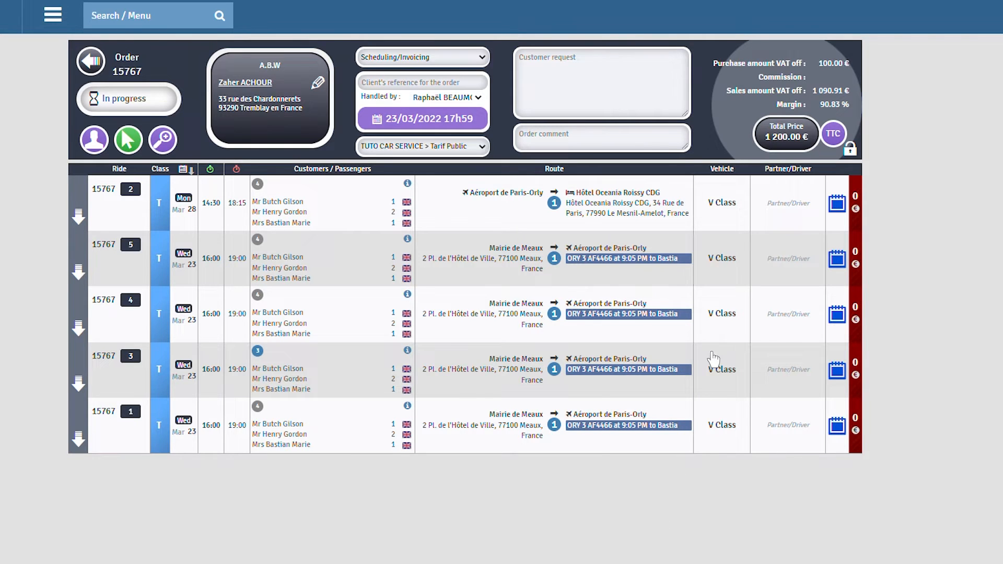
Step: Switch ride 4's vehicle to S Class and change ride 3's end time to 21:15
click(721, 320)
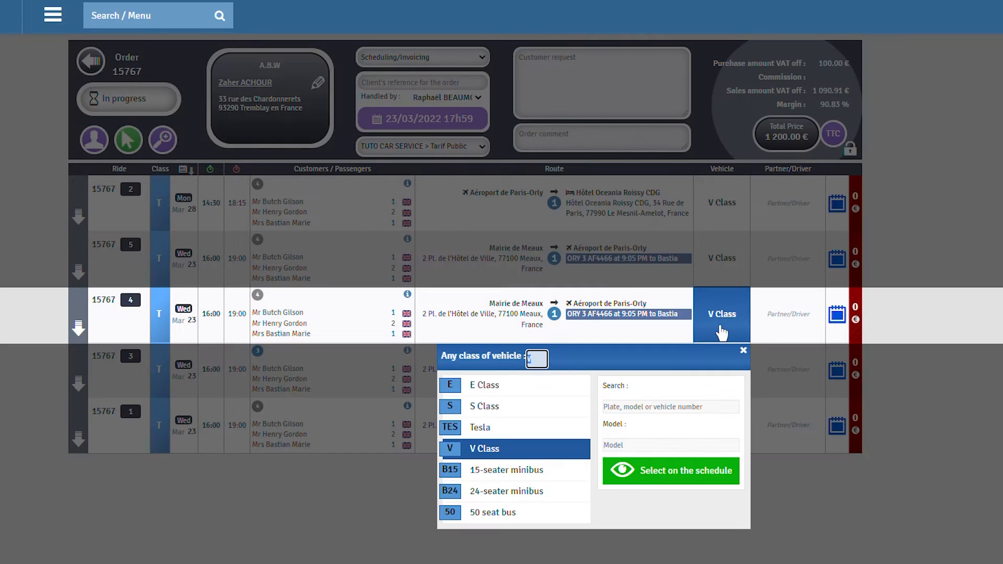
click(497, 408)
click(238, 372)
text(2115)
key(Return)
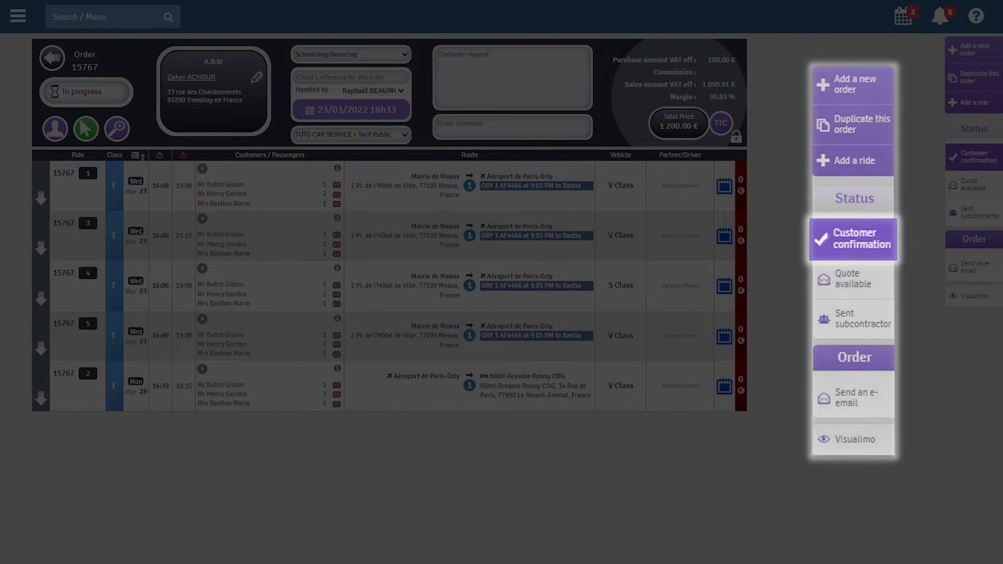
Step: Mark order 15767 as customer-confirmed and set ride 1's status to 3 Quotation OK
click(974, 158)
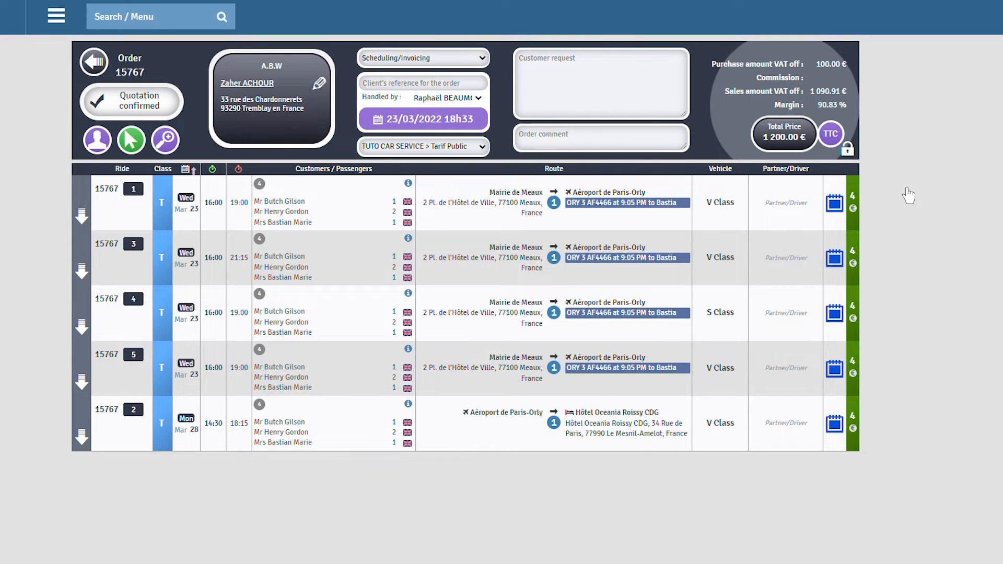
click(852, 199)
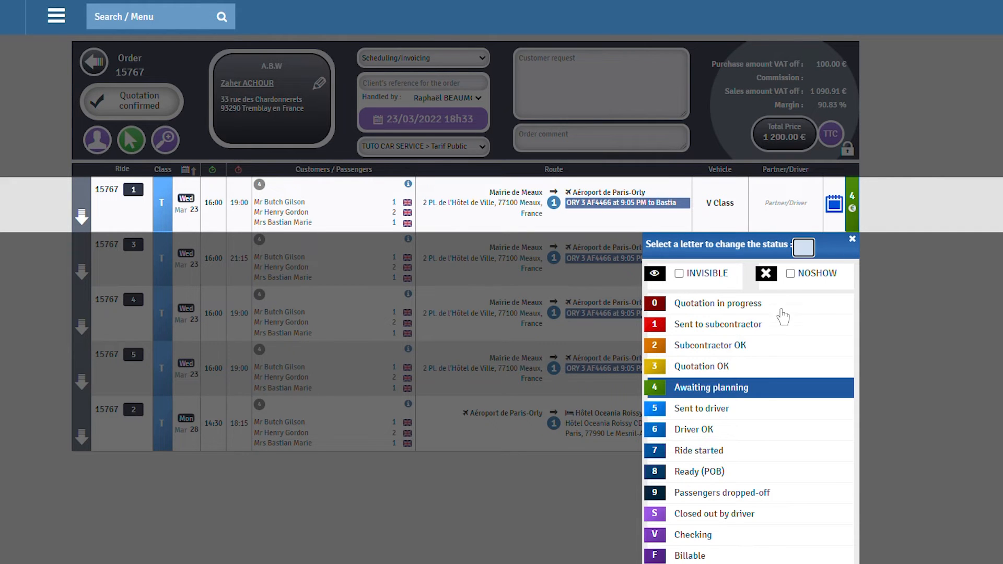
click(755, 366)
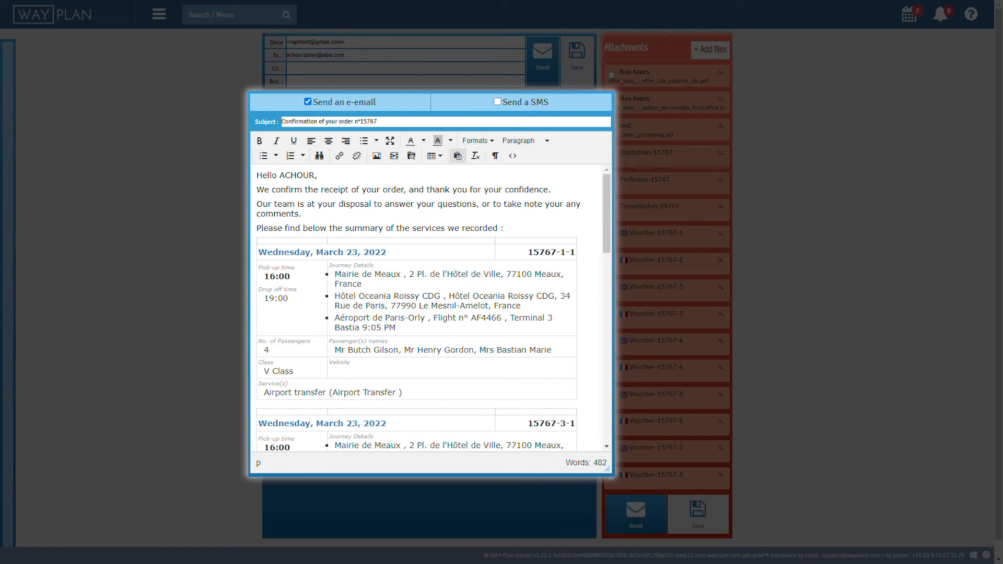
Step: Replace the confirmation e-mail's two opening paragraphs with 'Thank you for your order.'
drag(302, 214, 256, 189)
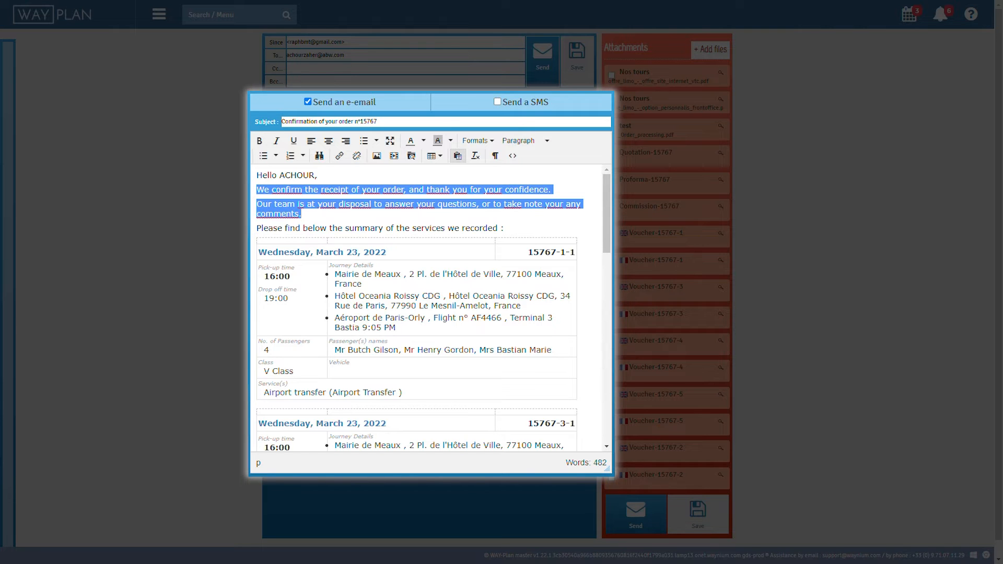
text(Thank you for your order.)
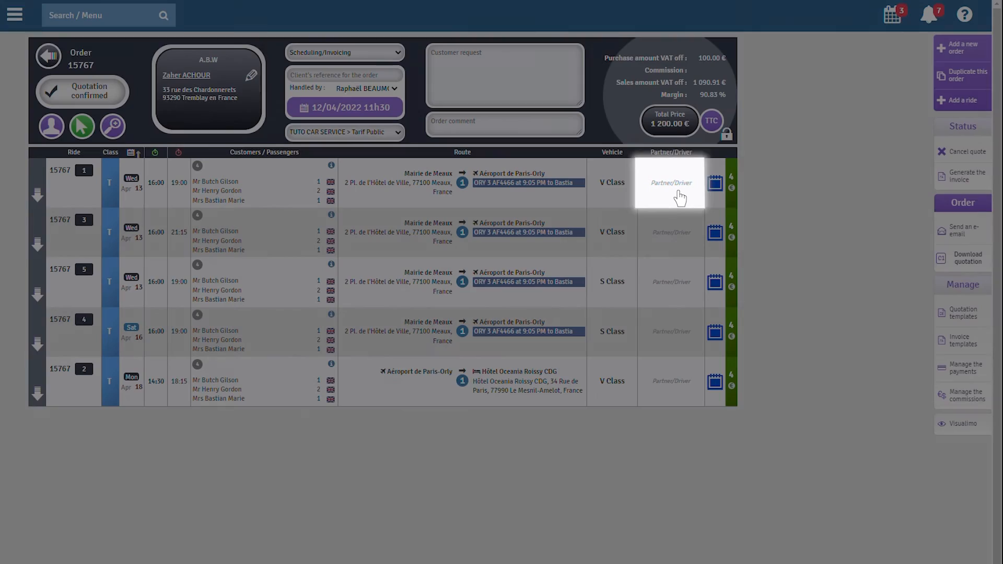
Step: Assign ride 1 to an internal driver found by searching their surname
click(680, 198)
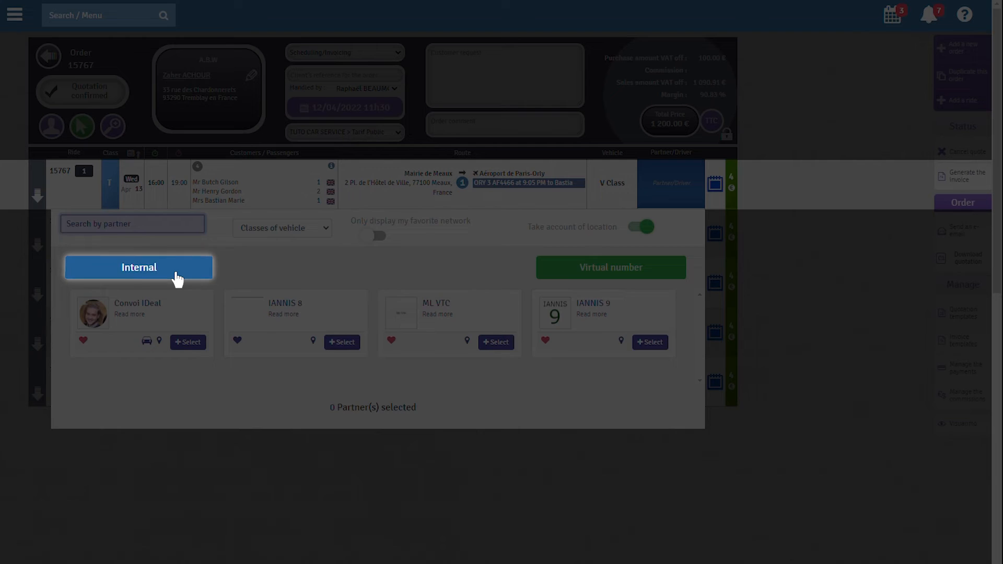
click(178, 279)
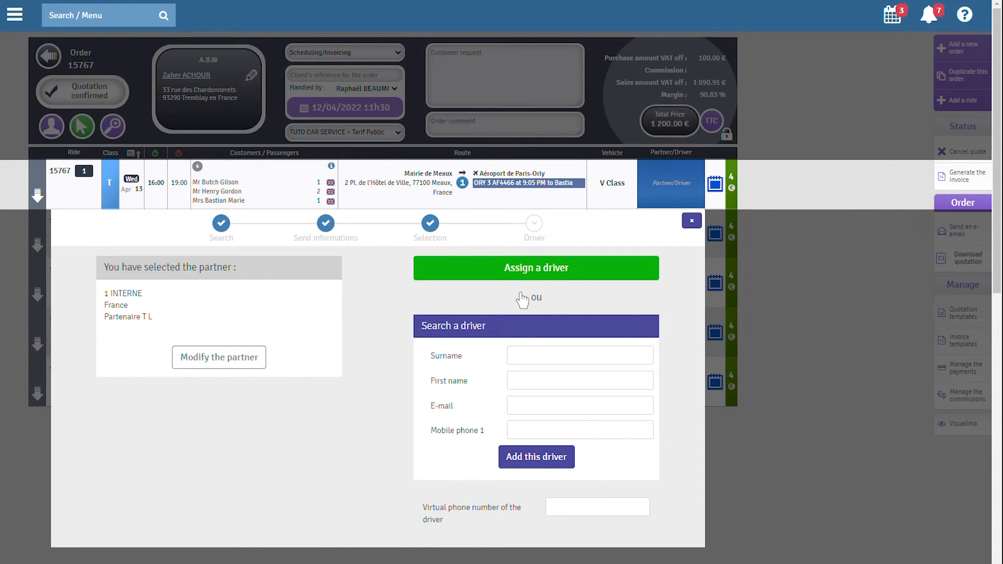
text(Beau)
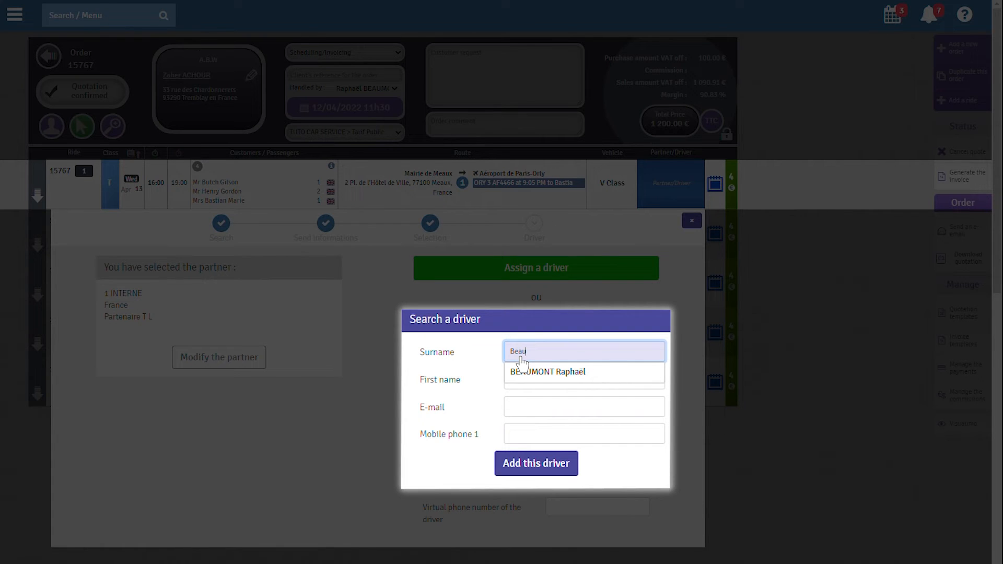
click(523, 372)
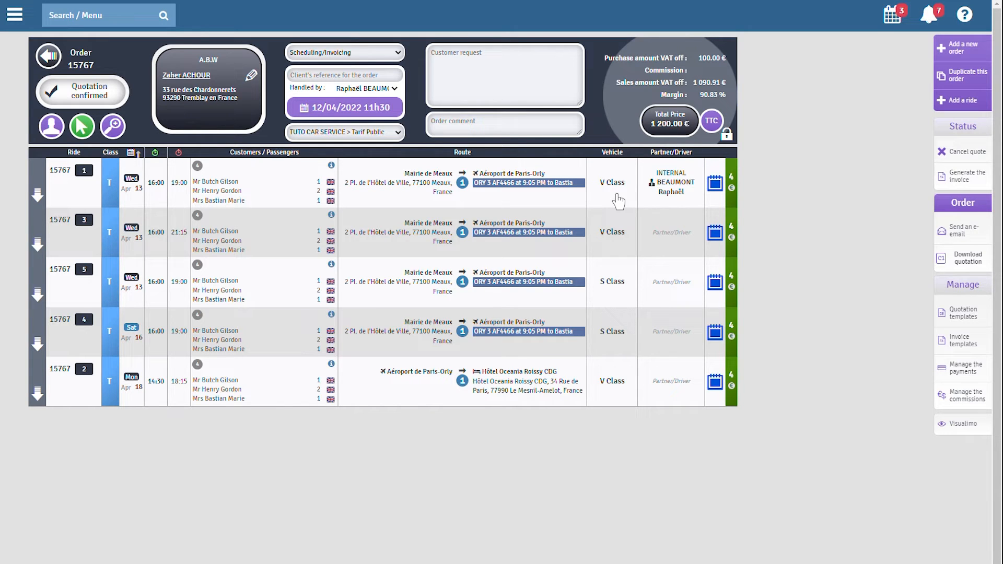
click(612, 183)
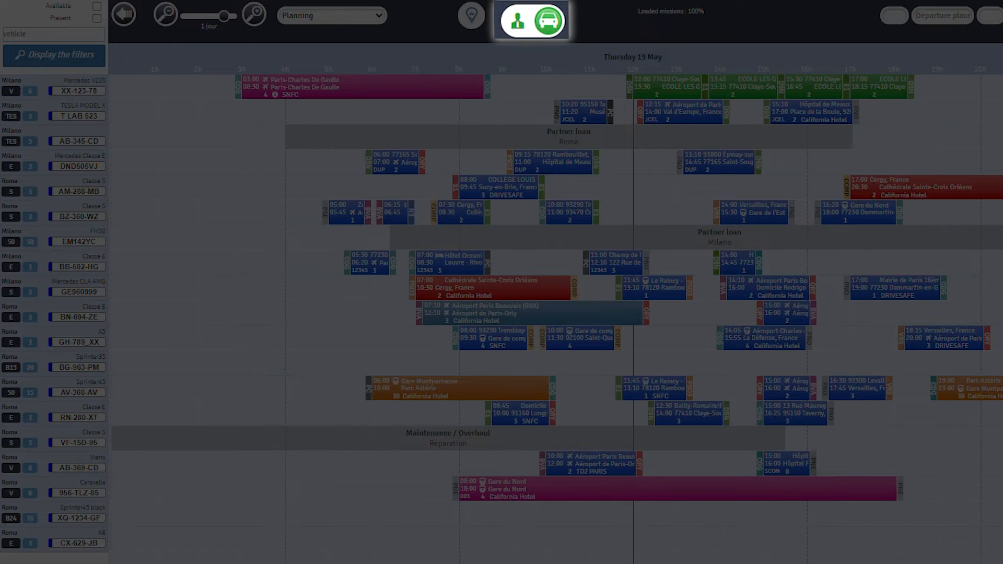
Step: Show the planning by driver and select unplanned ride 21683 (12:00–12:30, Créteil to Cergy)
click(521, 16)
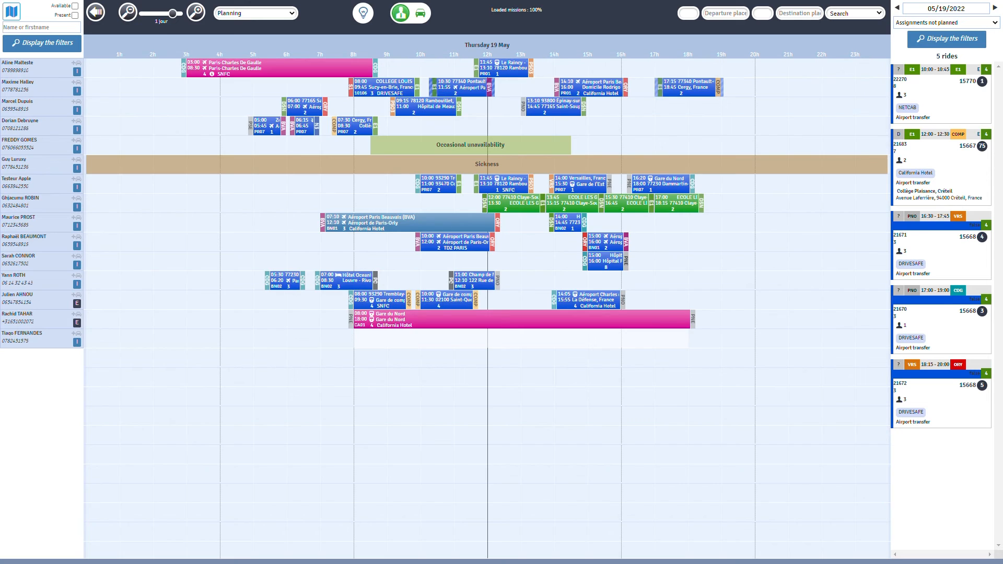
click(941, 166)
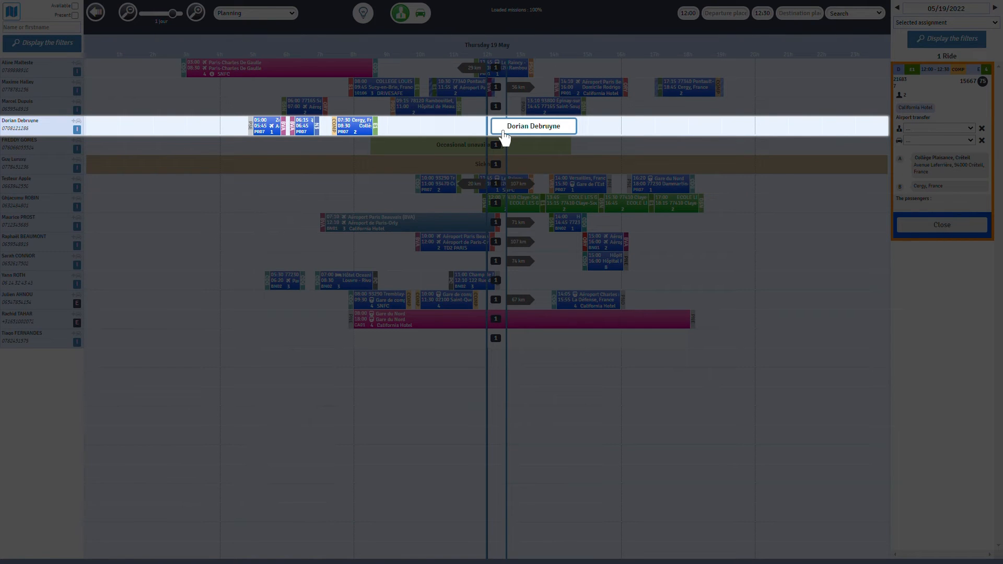
Step: Drag ride 21683 onto the fourth driver's row at 12:00
drag(504, 137, 505, 130)
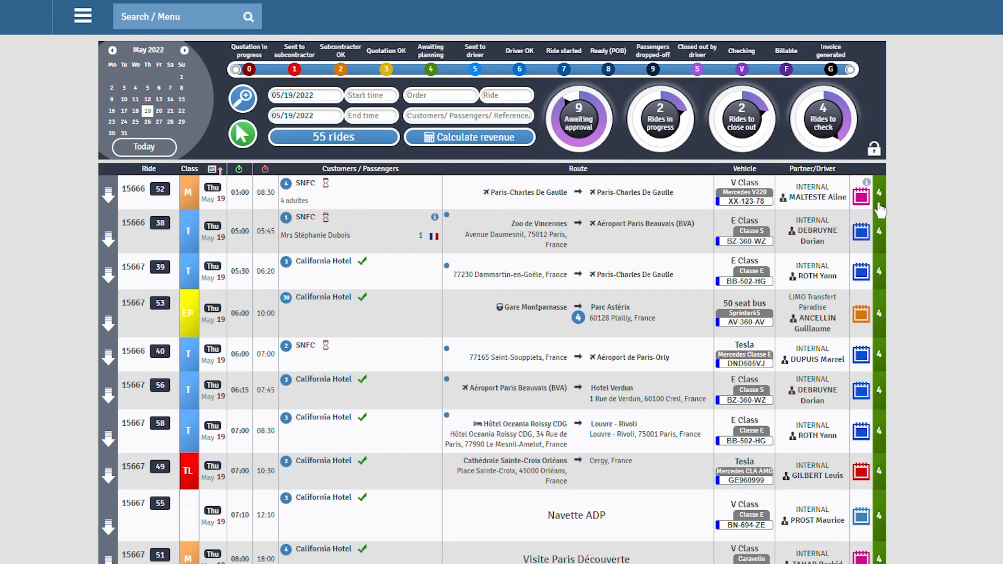
Step: Set ride 15666/52 to status 5 and group rides 38, 39, 53, 40, 56 and 58
click(879, 195)
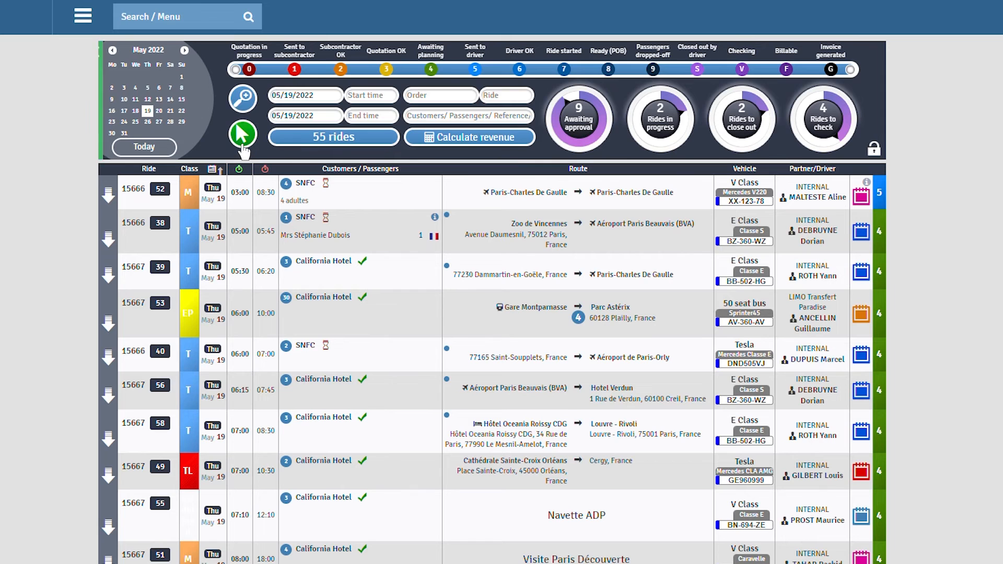
click(242, 148)
click(149, 243)
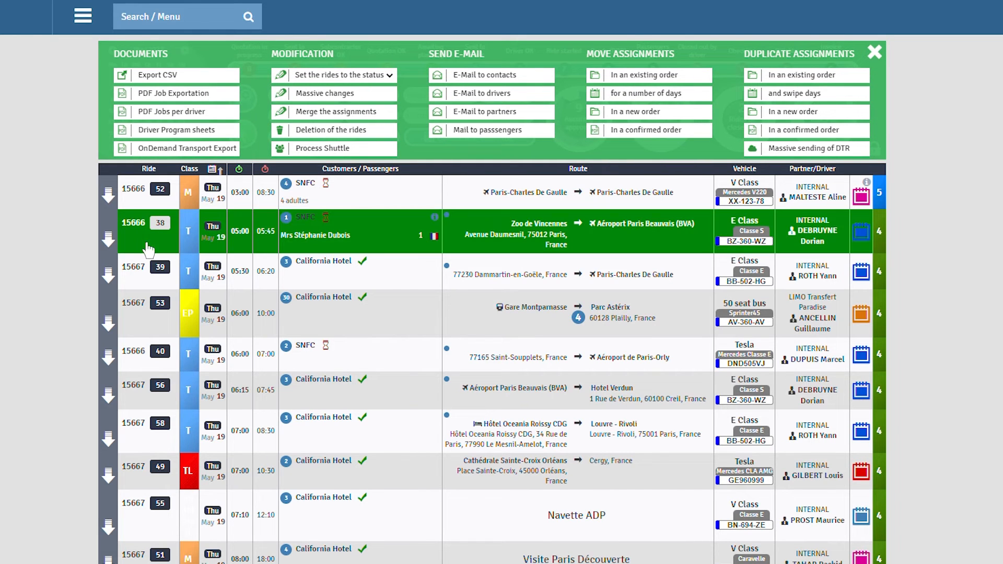
click(149, 274)
click(148, 319)
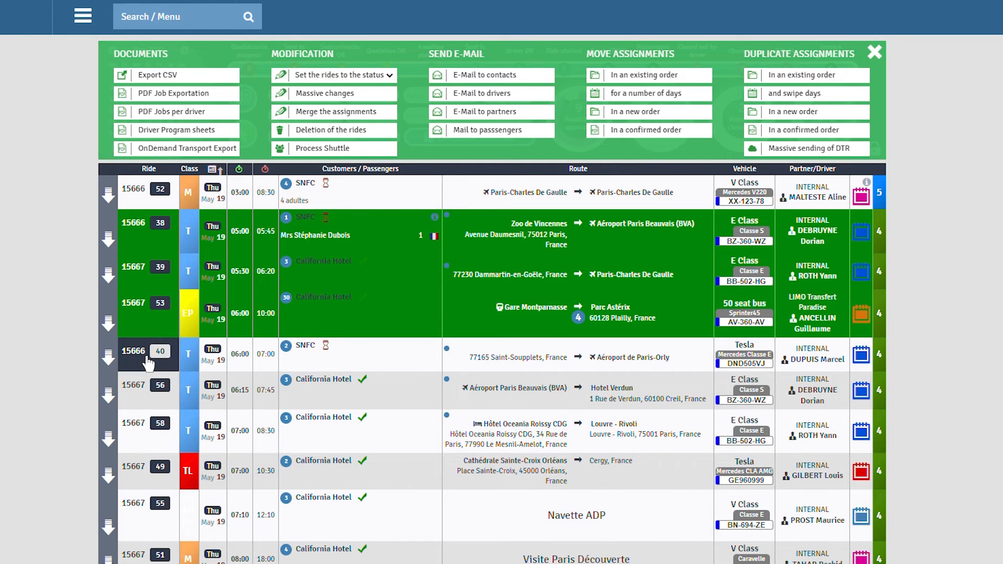
click(148, 360)
click(149, 400)
click(153, 434)
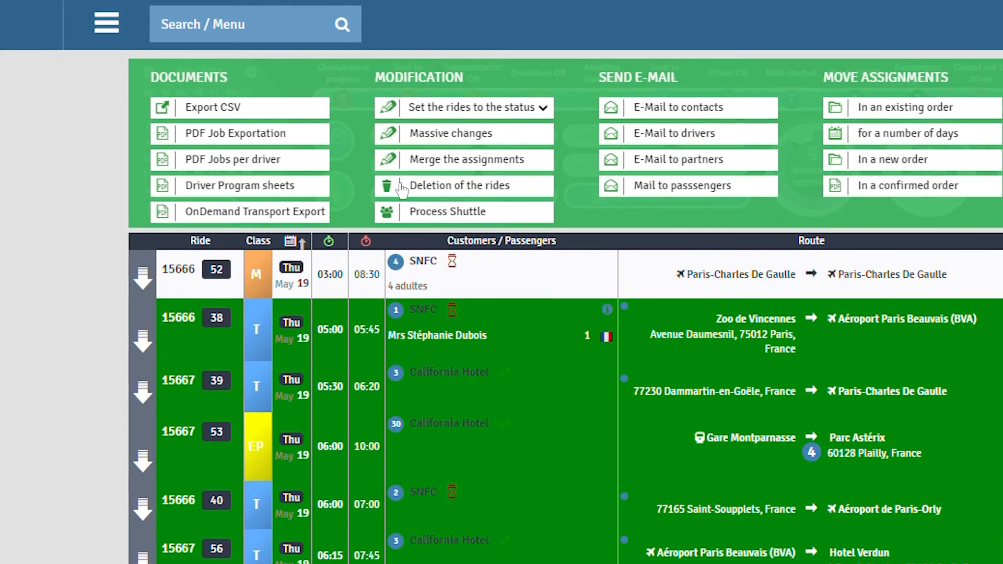
Step: Set the grouped rides to status '5 : Sent to driver'
click(473, 109)
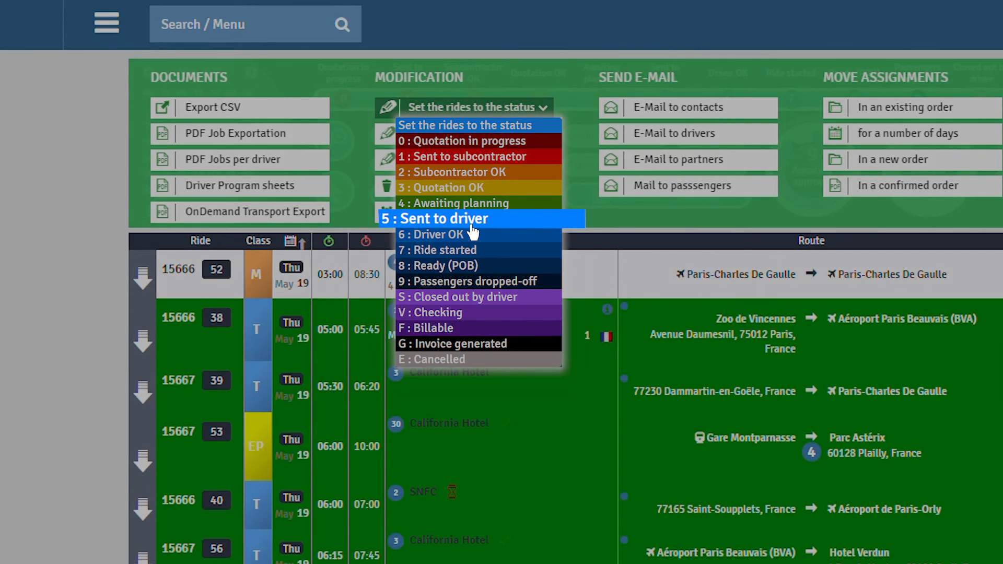
click(472, 226)
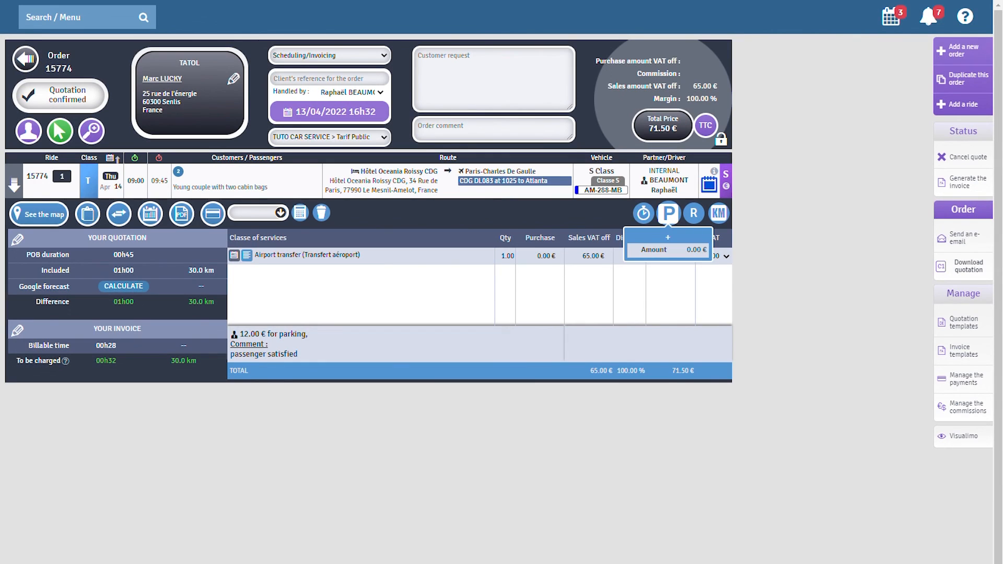
Step: Add a Parking line to the services billed for order 15774's ride
click(669, 213)
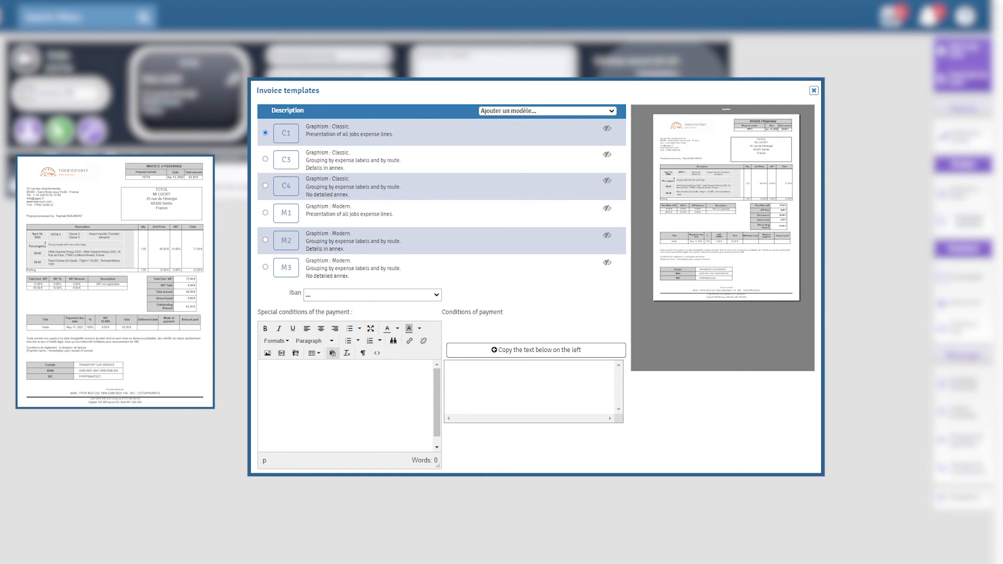
Step: Choose the M1 (Graphism: Modern) invoice template for order 15774
click(266, 213)
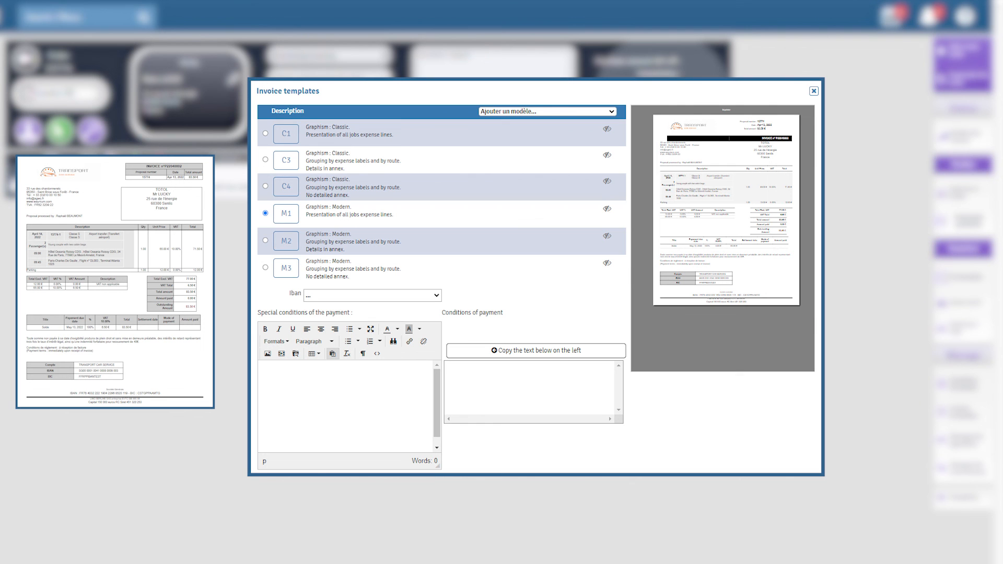